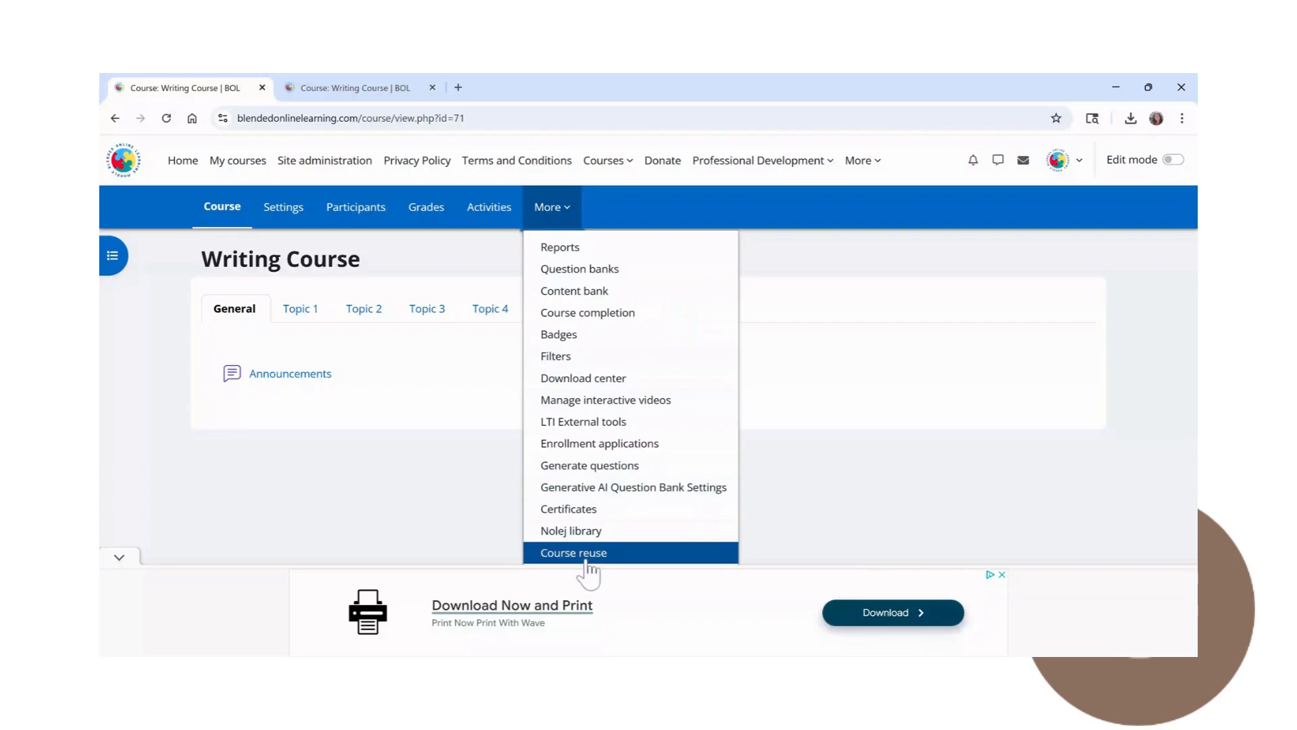
Start a backup of the Writing Course from its course reuse options, keeping the default initial backup settings.
{"action": "left_click", "coordinate": [576, 553]}
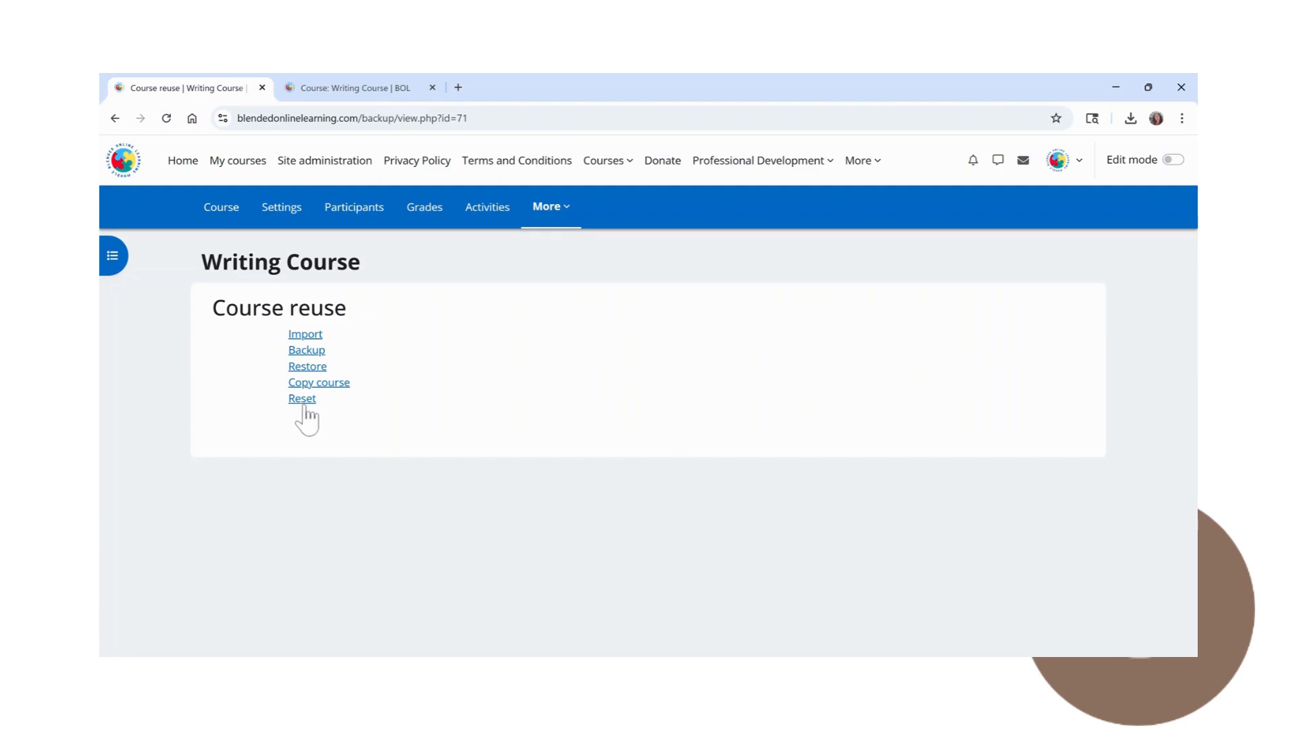
{"action": "left_click", "coordinate": [323, 352]}
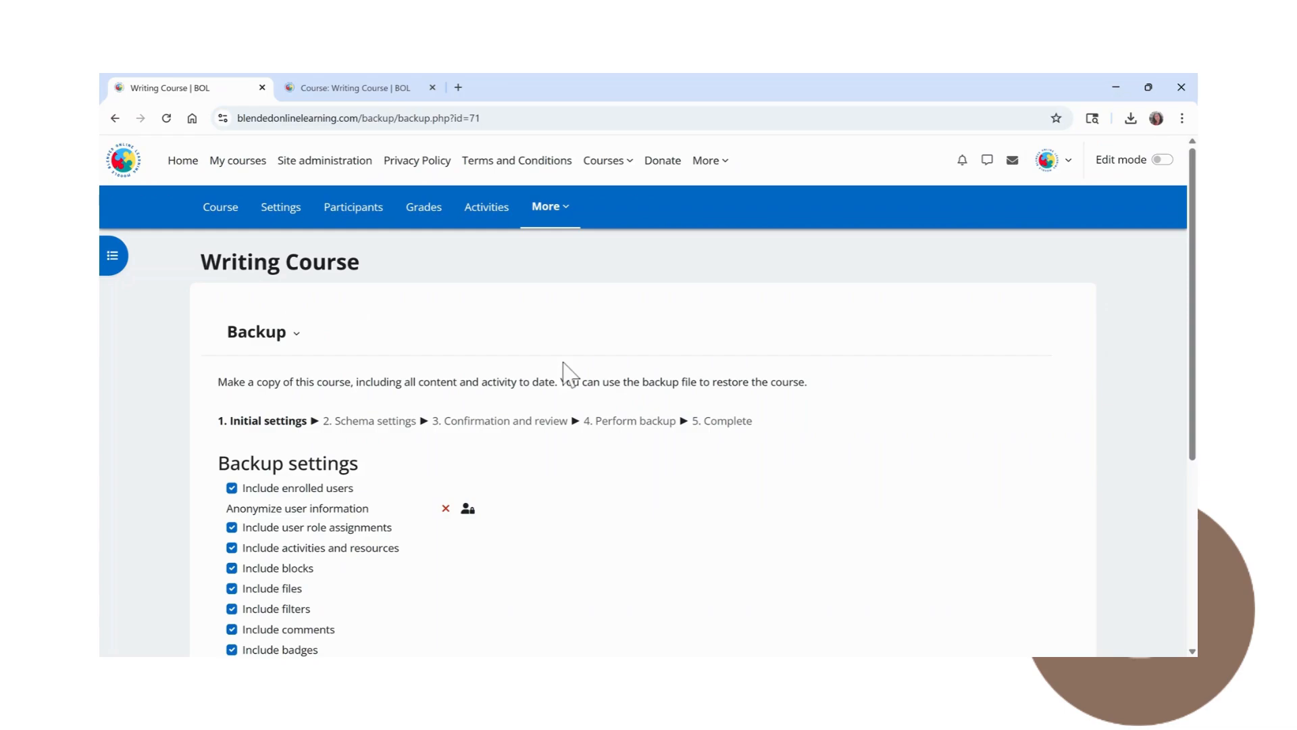
{"action": "scroll", "coordinate": [570, 374], "scroll_direction": "down", "scroll_amount": 5}
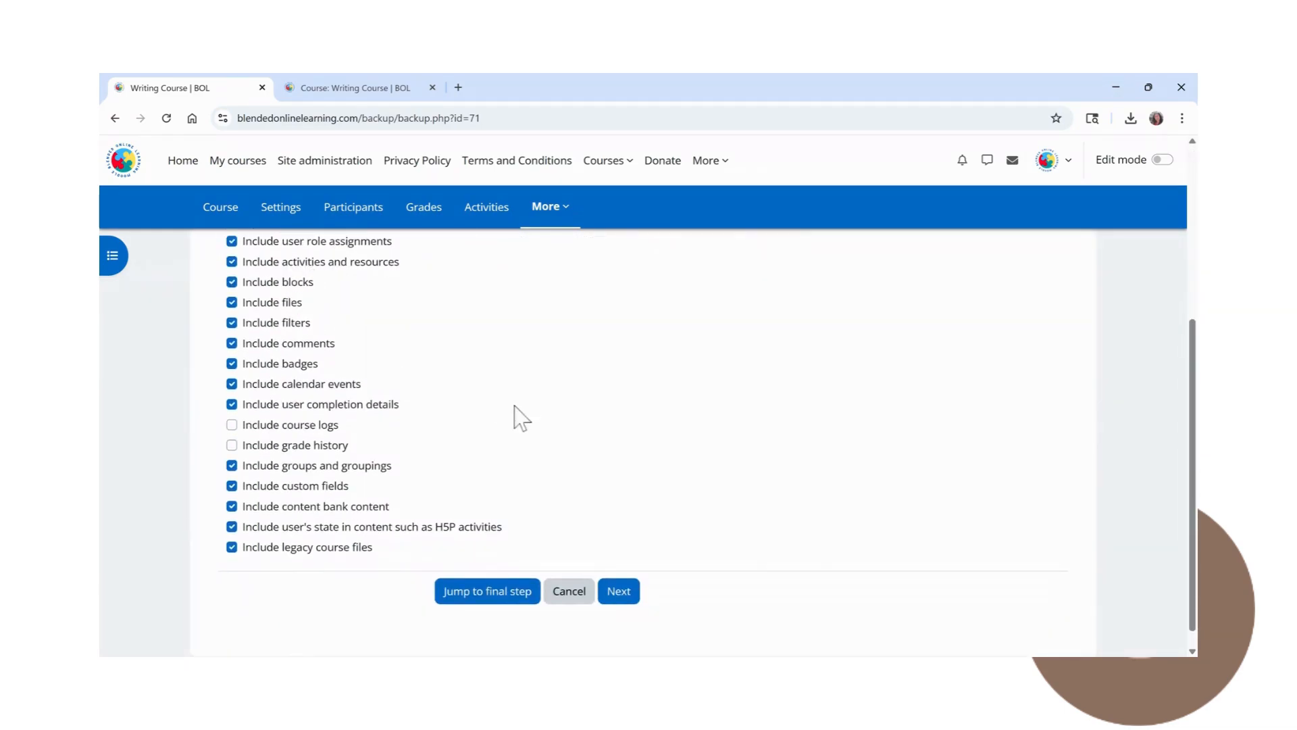
{"action": "left_click", "coordinate": [623, 593]}
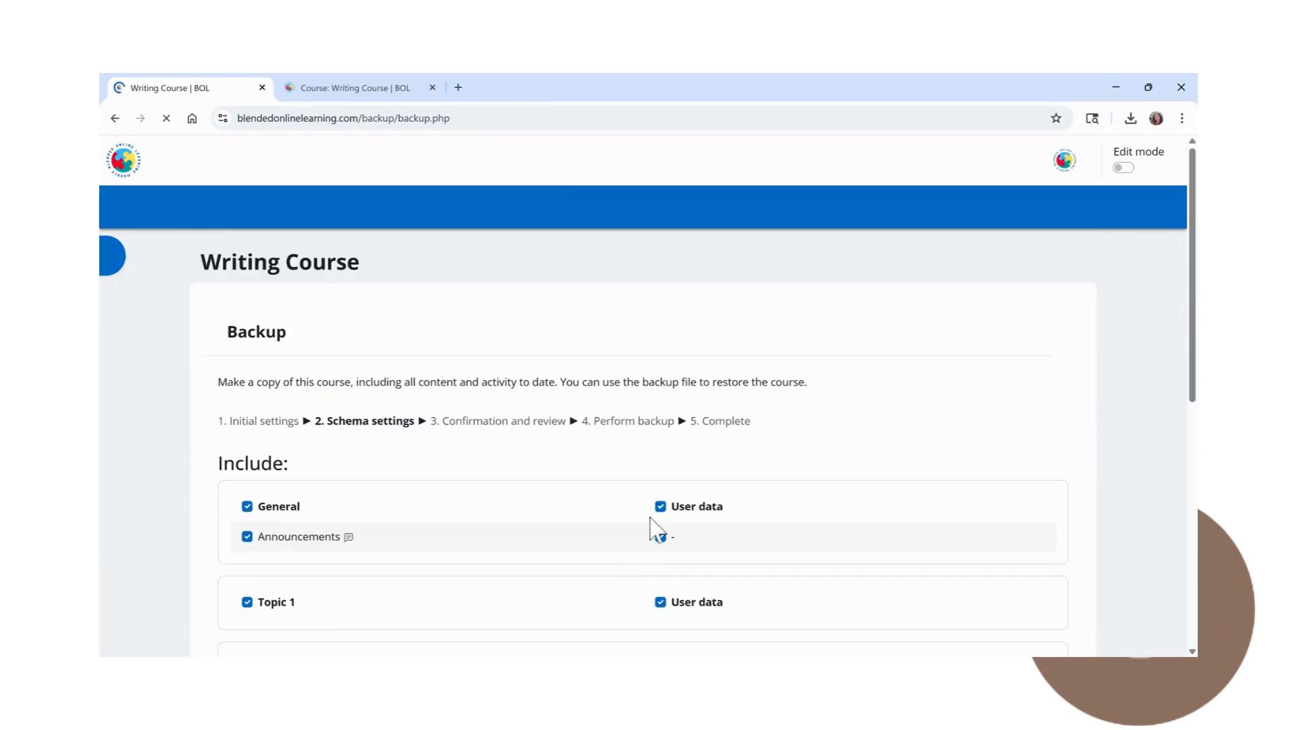
Keep all sections and user data included, then perform the backup with the default filename.
{"action": "scroll", "coordinate": [683, 507], "scroll_direction": "down", "scroll_amount": 10}
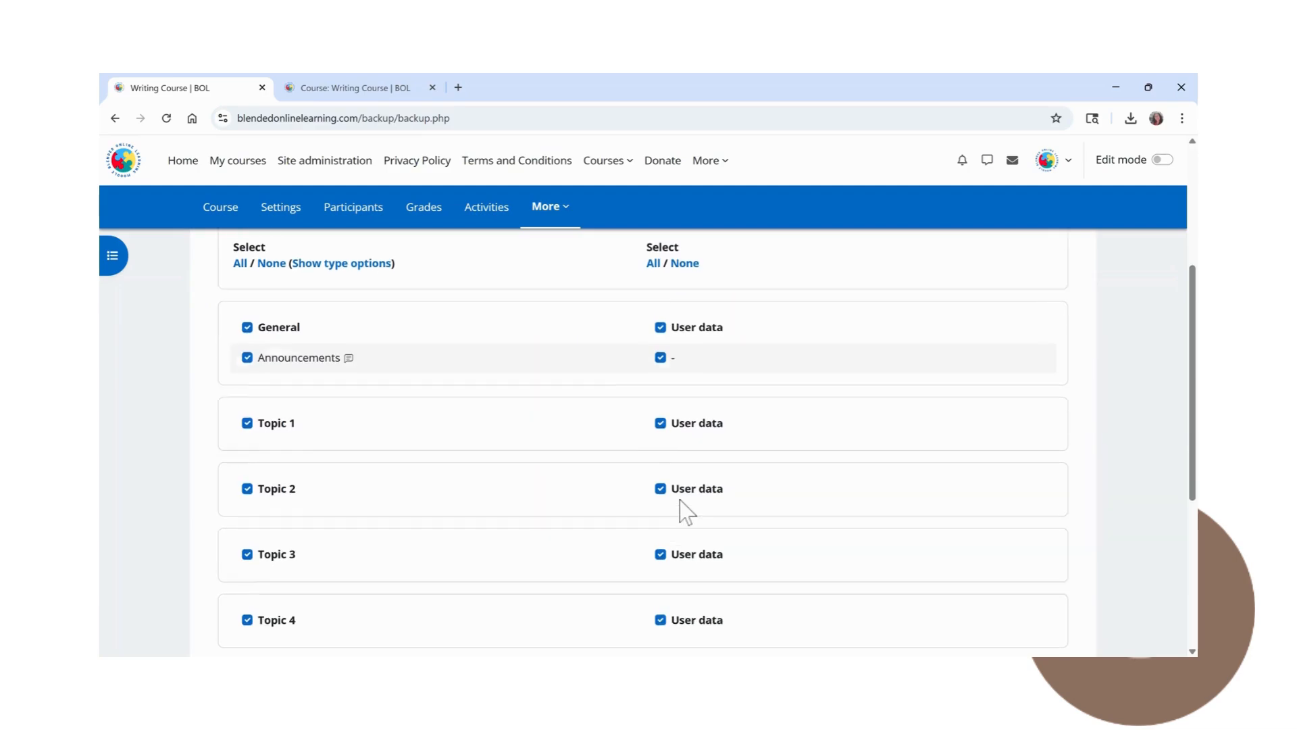
{"action": "left_click", "coordinate": [588, 571]}
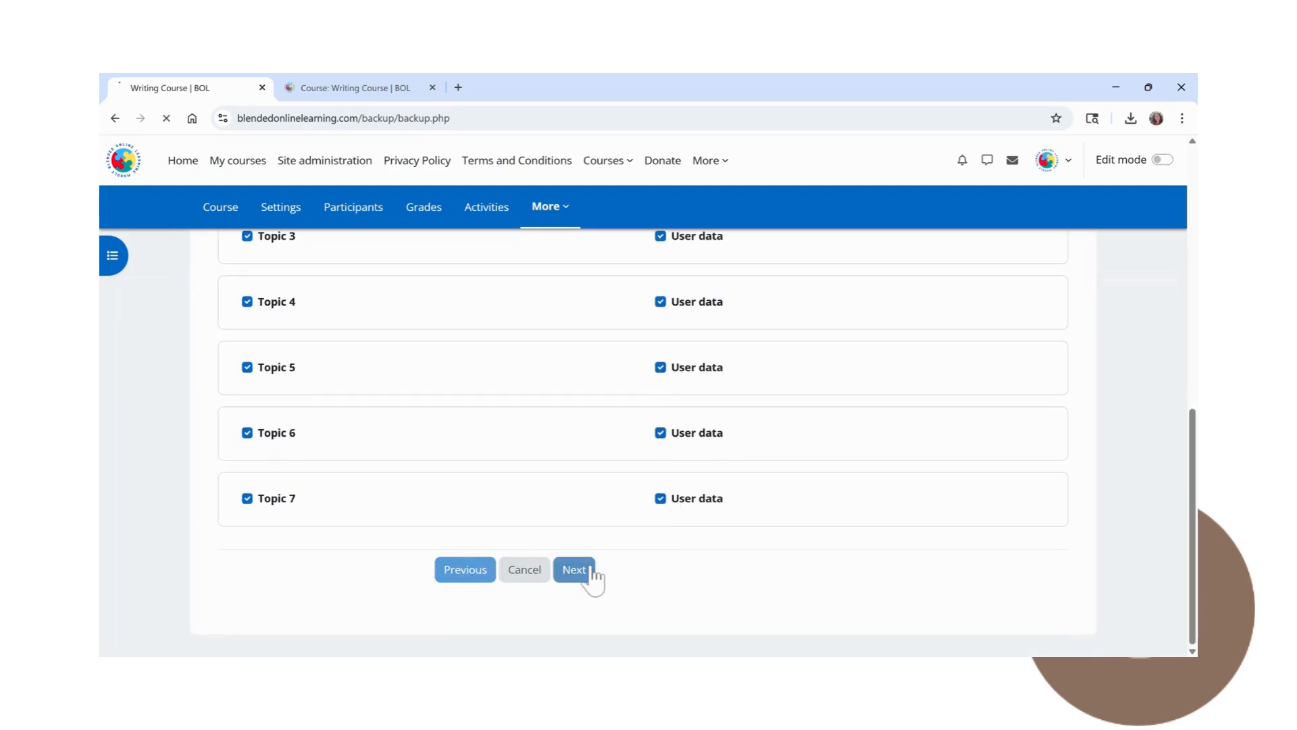
{"action": "scroll", "coordinate": [663, 513], "scroll_direction": "down", "scroll_amount": 3}
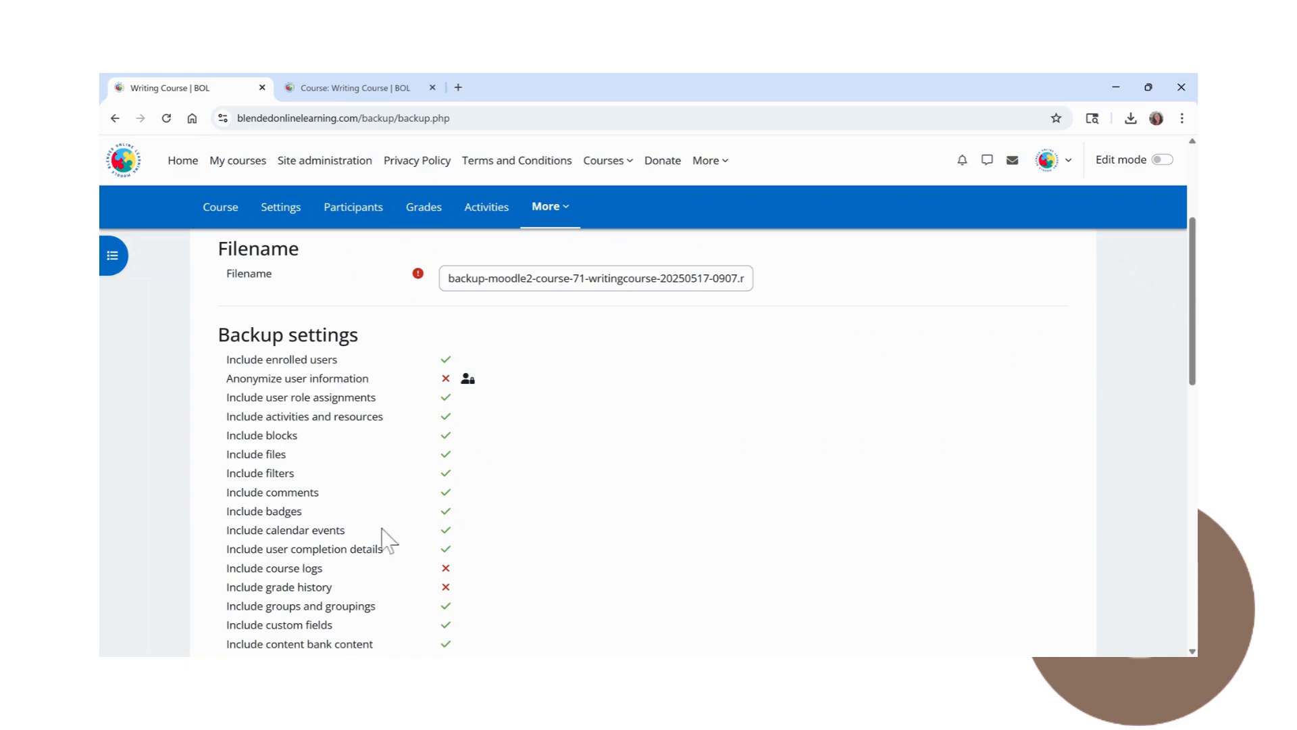
{"action": "scroll", "coordinate": [597, 515], "scroll_direction": "down", "scroll_amount": 9}
{"action": "scroll", "coordinate": [610, 511], "scroll_direction": "down", "scroll_amount": 3}
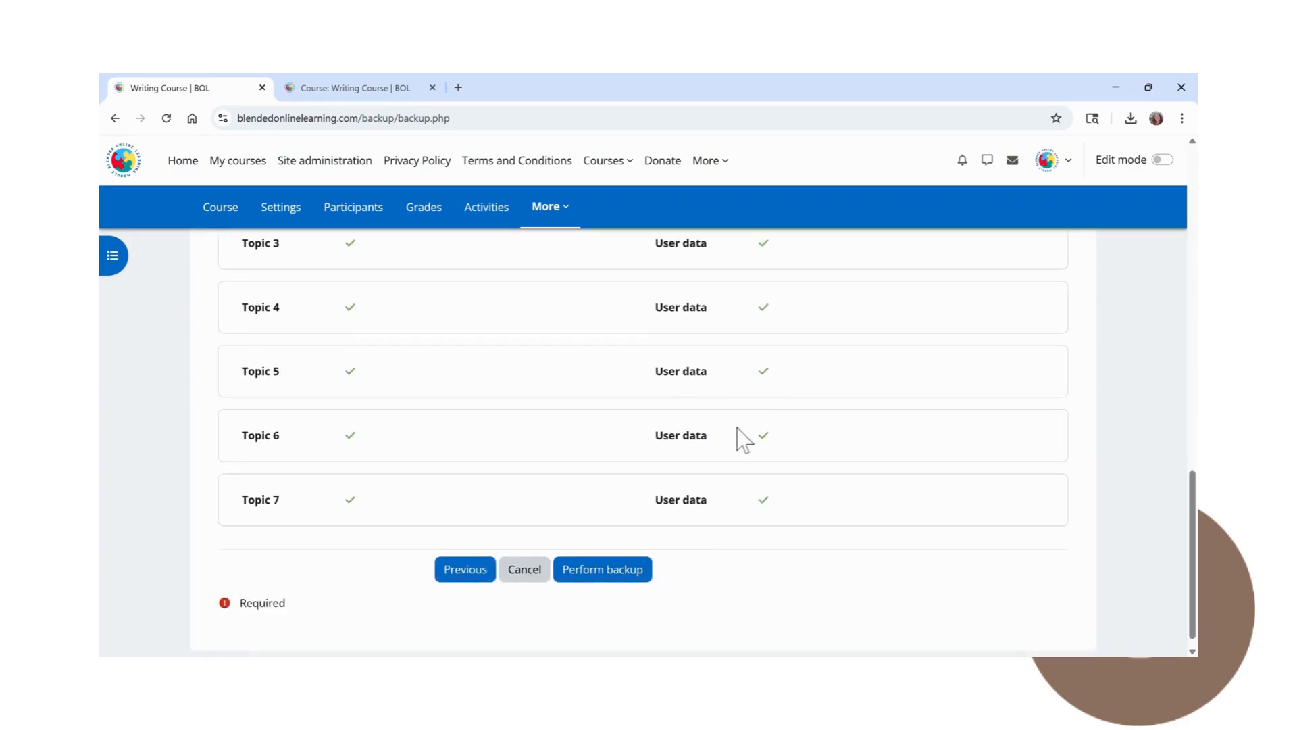
{"action": "left_click", "coordinate": [600, 558]}
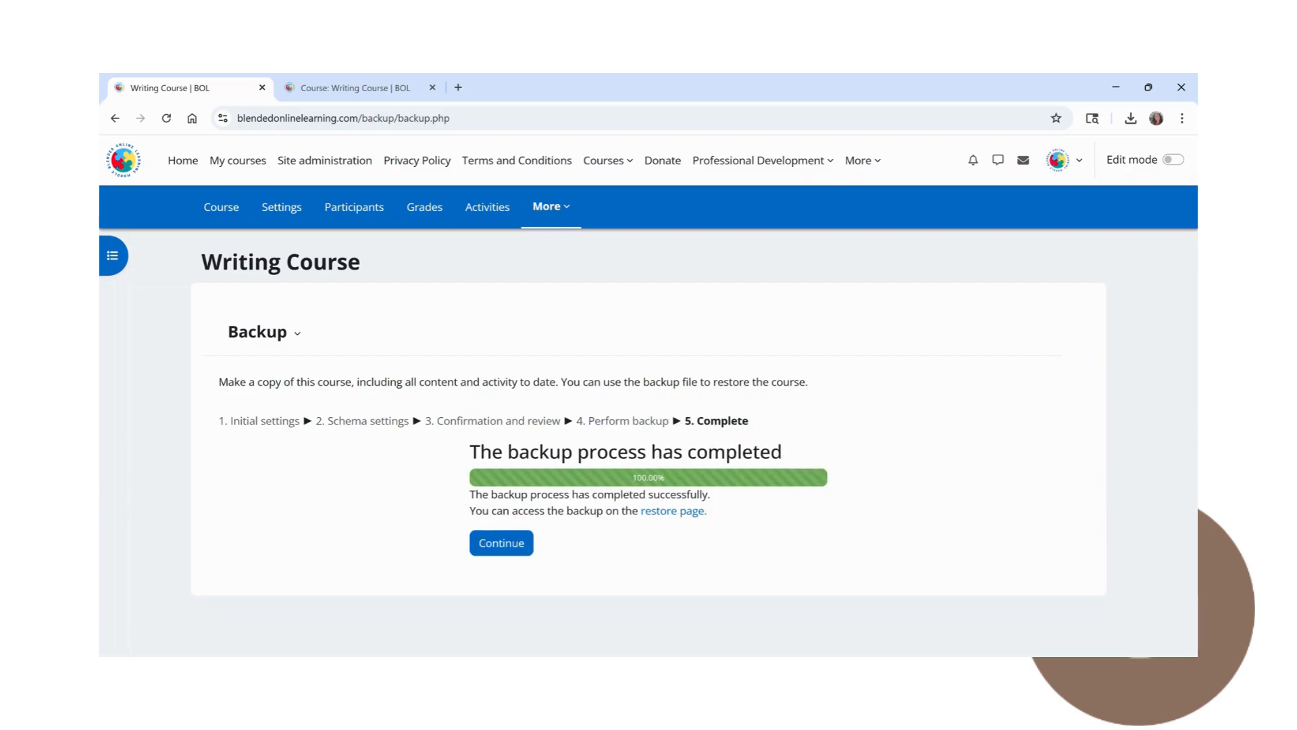
Continue to the restore page and start restoring backup-moodle2-course-71-writingcourse-20250517-0907.mbz from the course backup area.
{"action": "left_click", "coordinate": [502, 548]}
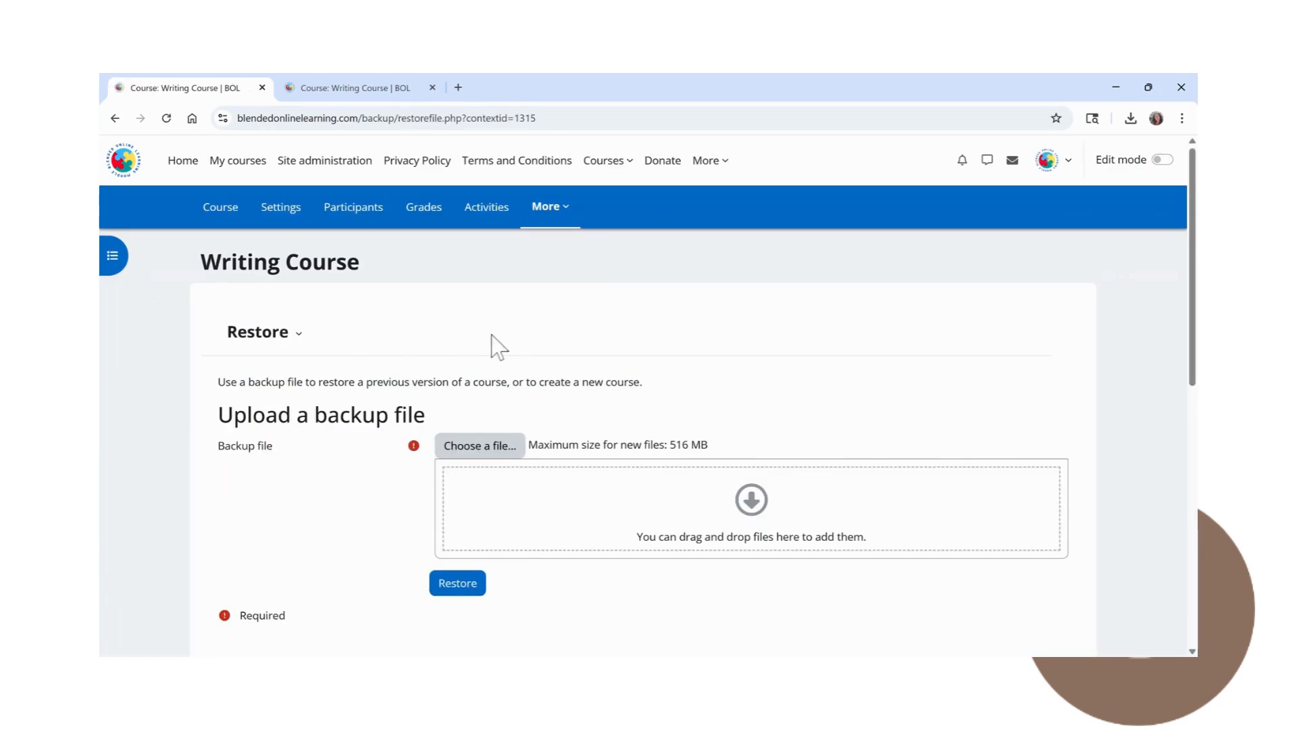
{"action": "scroll", "coordinate": [659, 351], "scroll_direction": "down", "scroll_amount": 1}
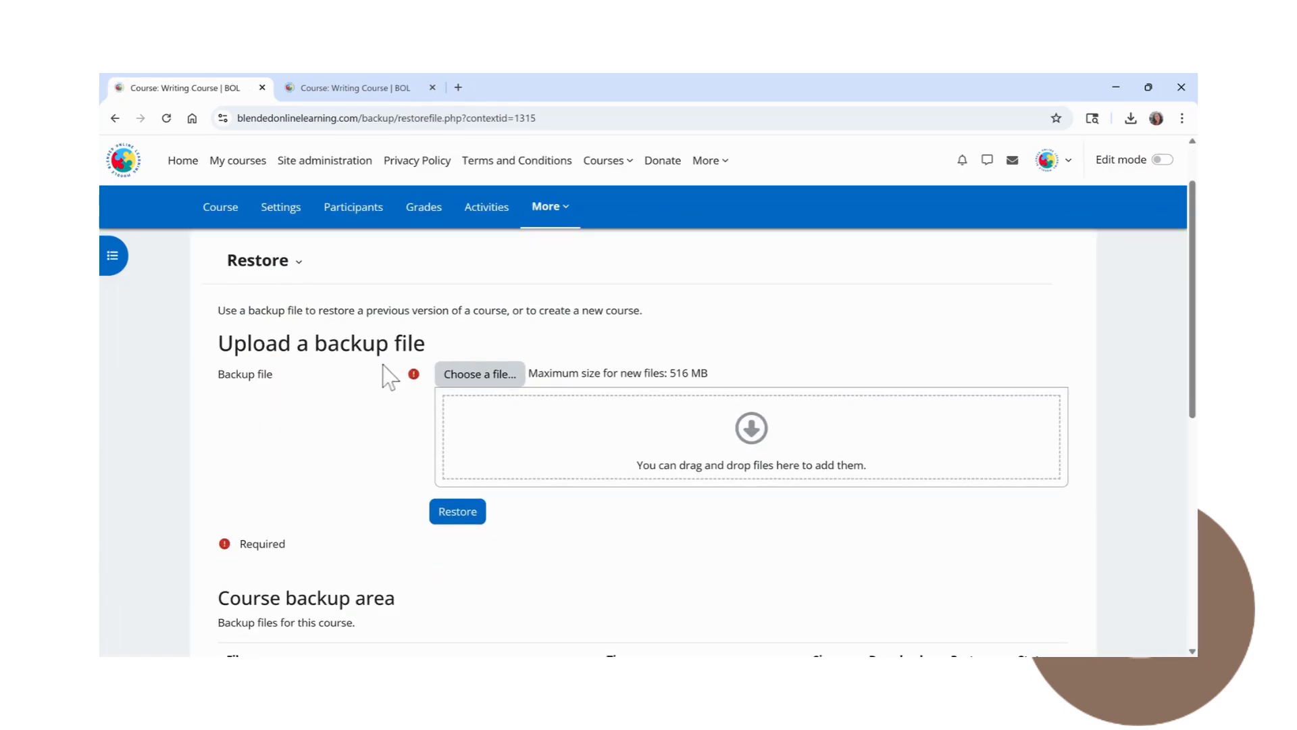
{"action": "scroll", "coordinate": [607, 409], "scroll_direction": "down", "scroll_amount": 2}
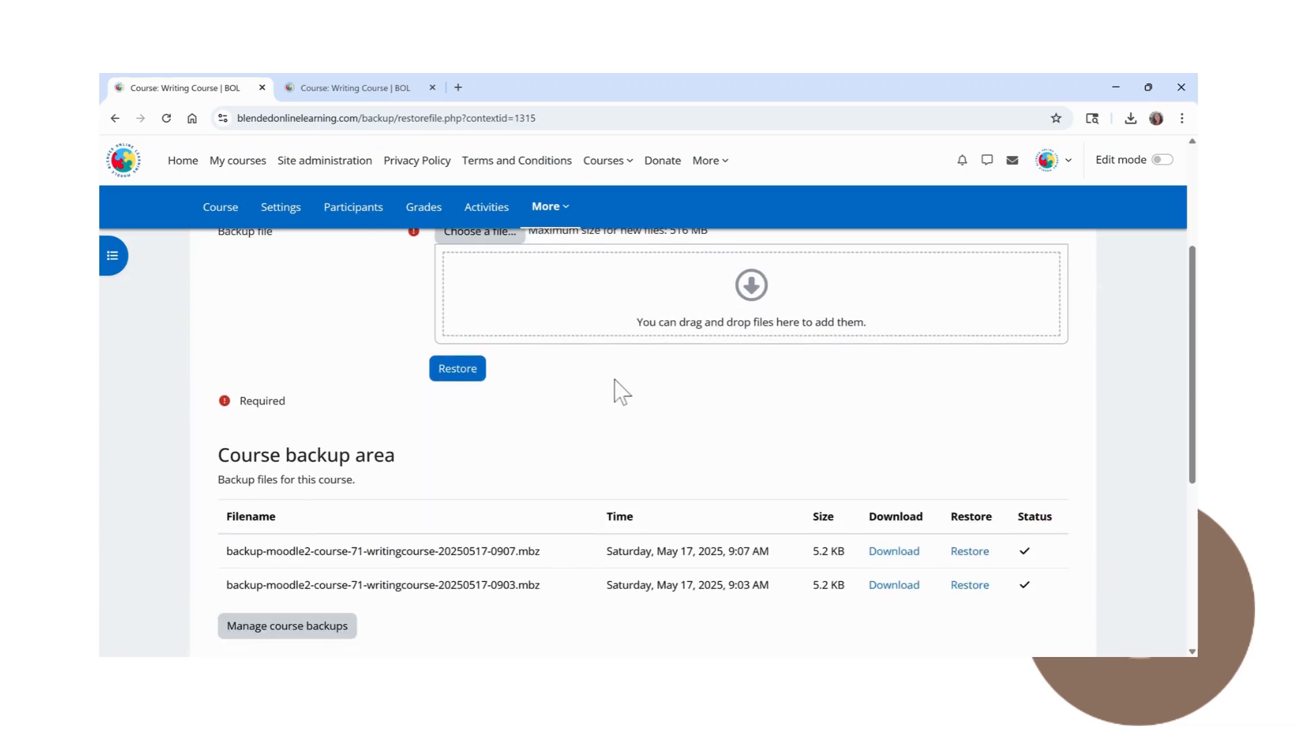
{"action": "scroll", "coordinate": [615, 395], "scroll_direction": "down", "scroll_amount": 1}
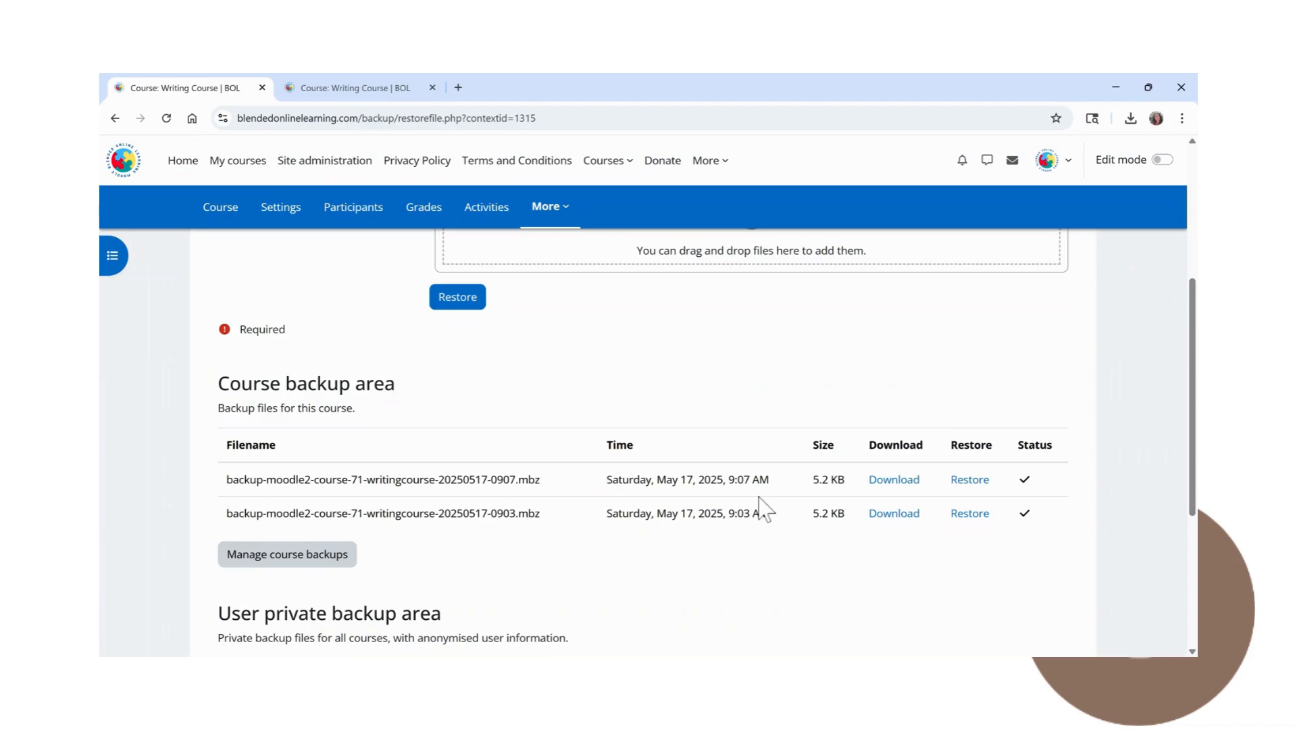
{"action": "scroll", "coordinate": [791, 504], "scroll_direction": "down", "scroll_amount": 4}
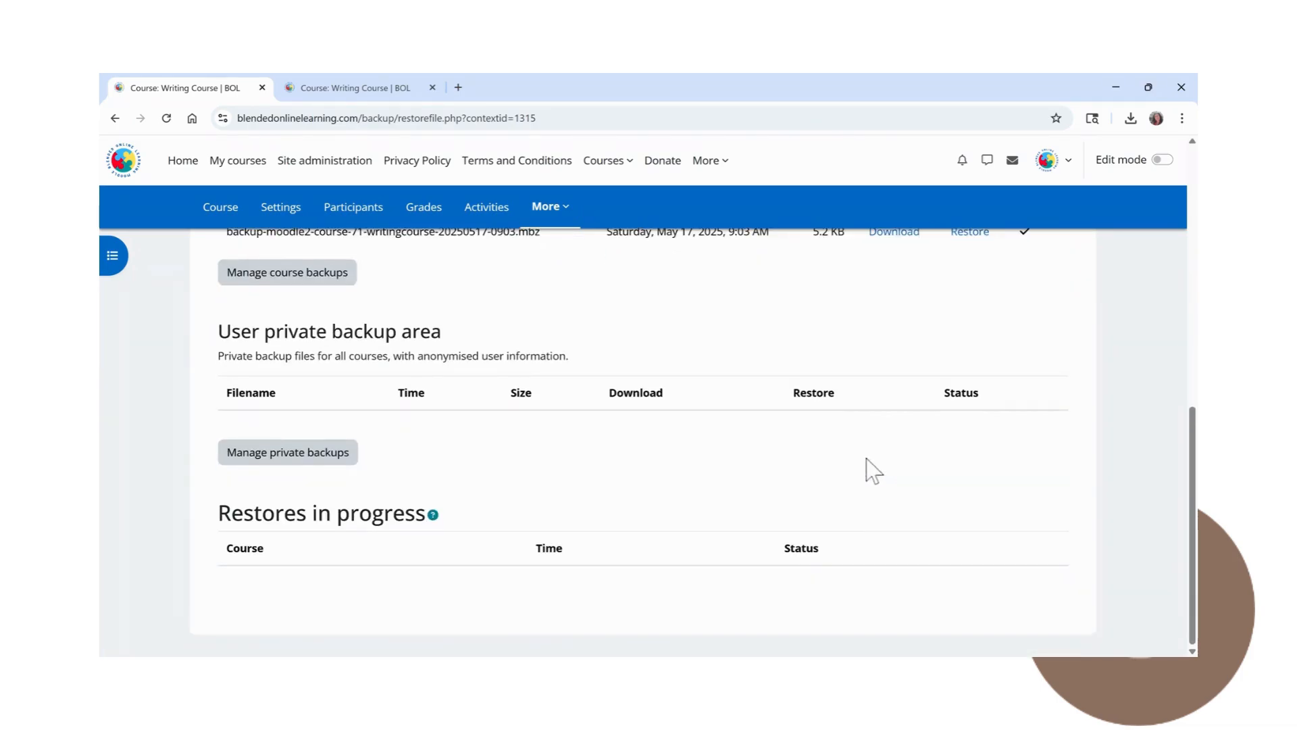
{"action": "scroll", "coordinate": [868, 466], "scroll_direction": "up", "scroll_amount": 3}
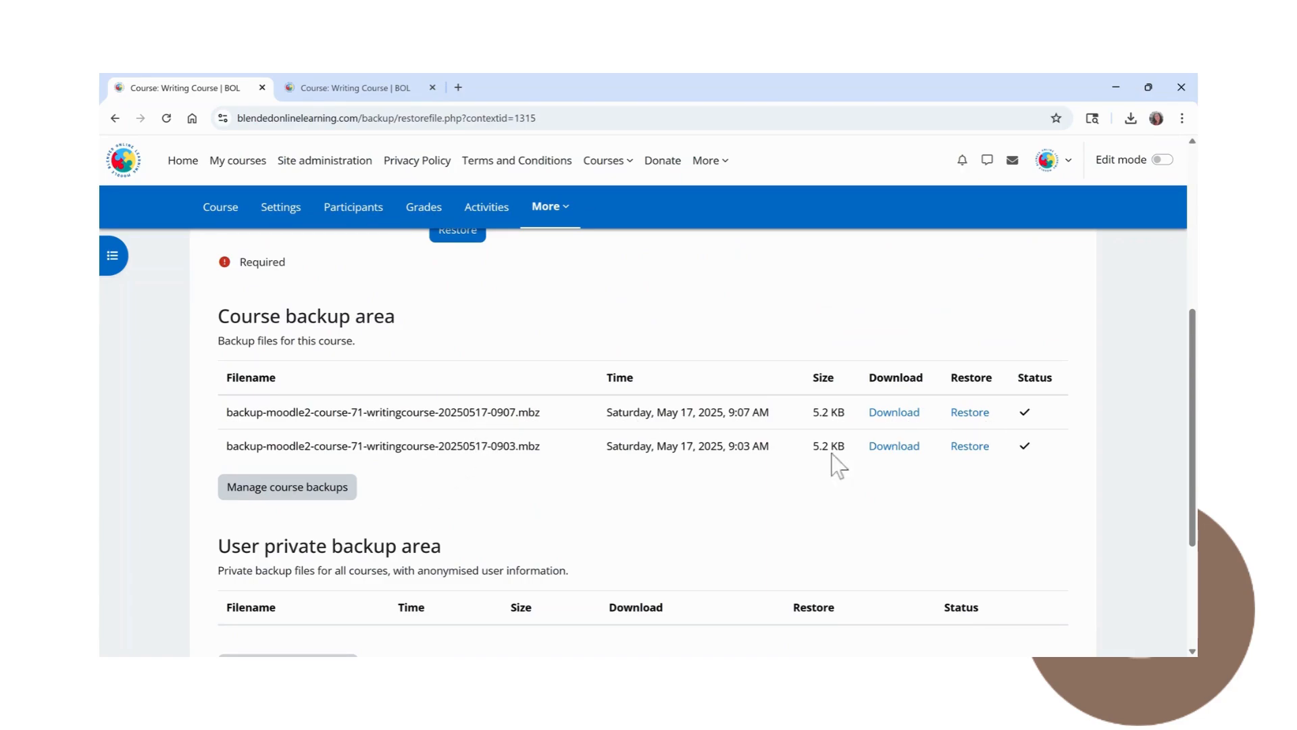
{"action": "left_click", "coordinate": [981, 415]}
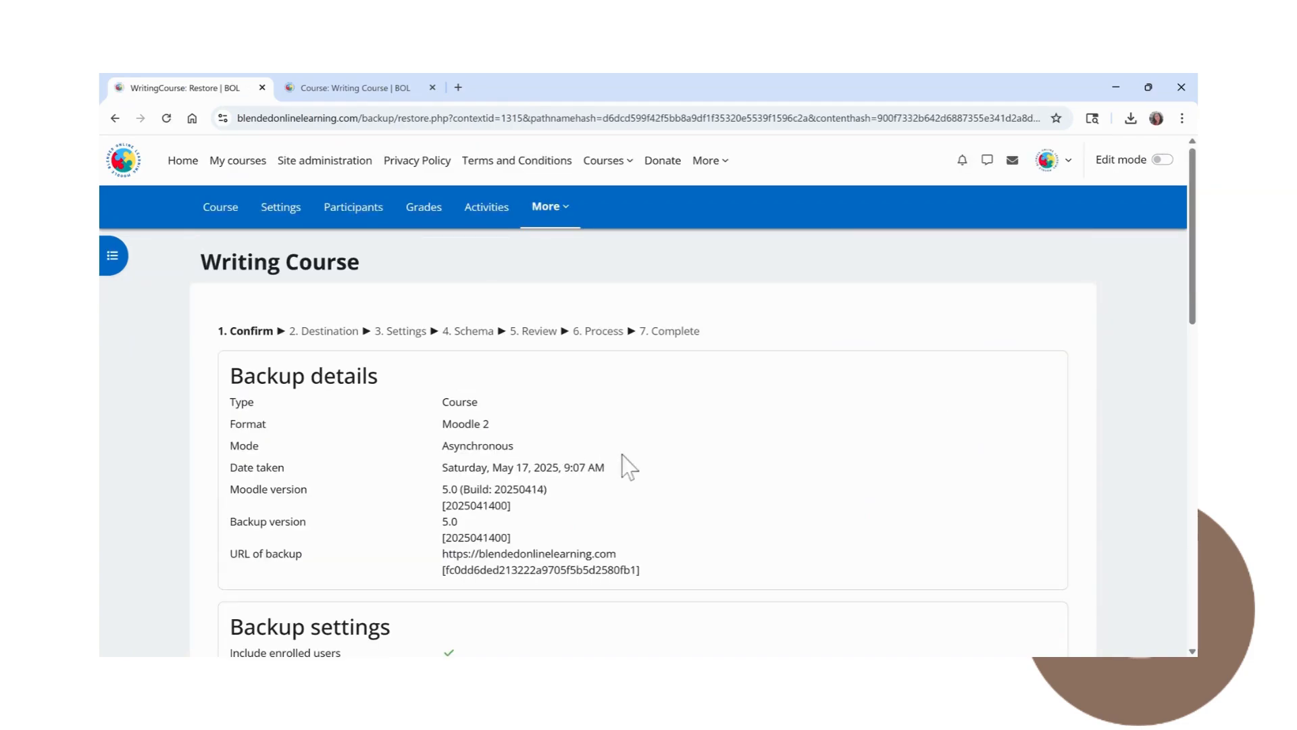
Review the backup's details, settings and course sections, and continue to the restore destination stage.
{"action": "scroll", "coordinate": [648, 460], "scroll_direction": "down", "scroll_amount": 2}
{"action": "scroll", "coordinate": [666, 456], "scroll_direction": "down", "scroll_amount": 9}
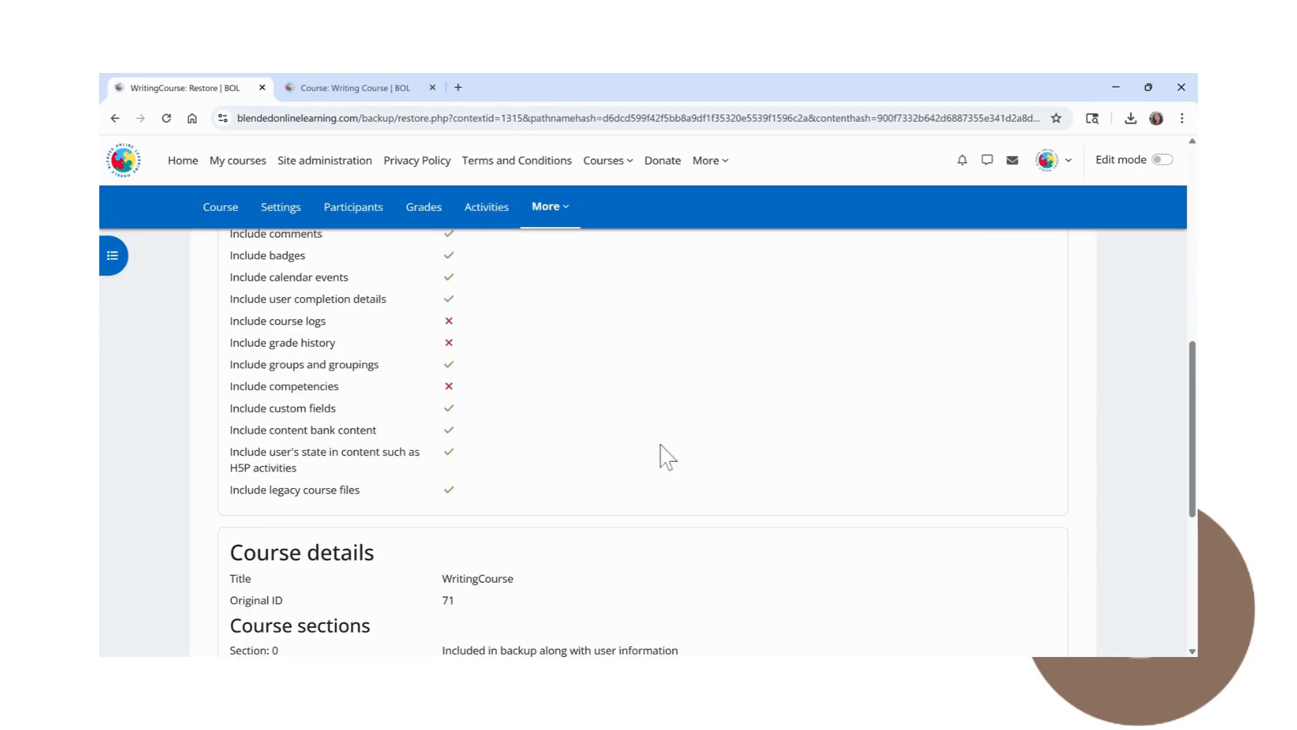
{"action": "scroll", "coordinate": [665, 456], "scroll_direction": "down", "scroll_amount": 2}
{"action": "left_click", "coordinate": [628, 580]}
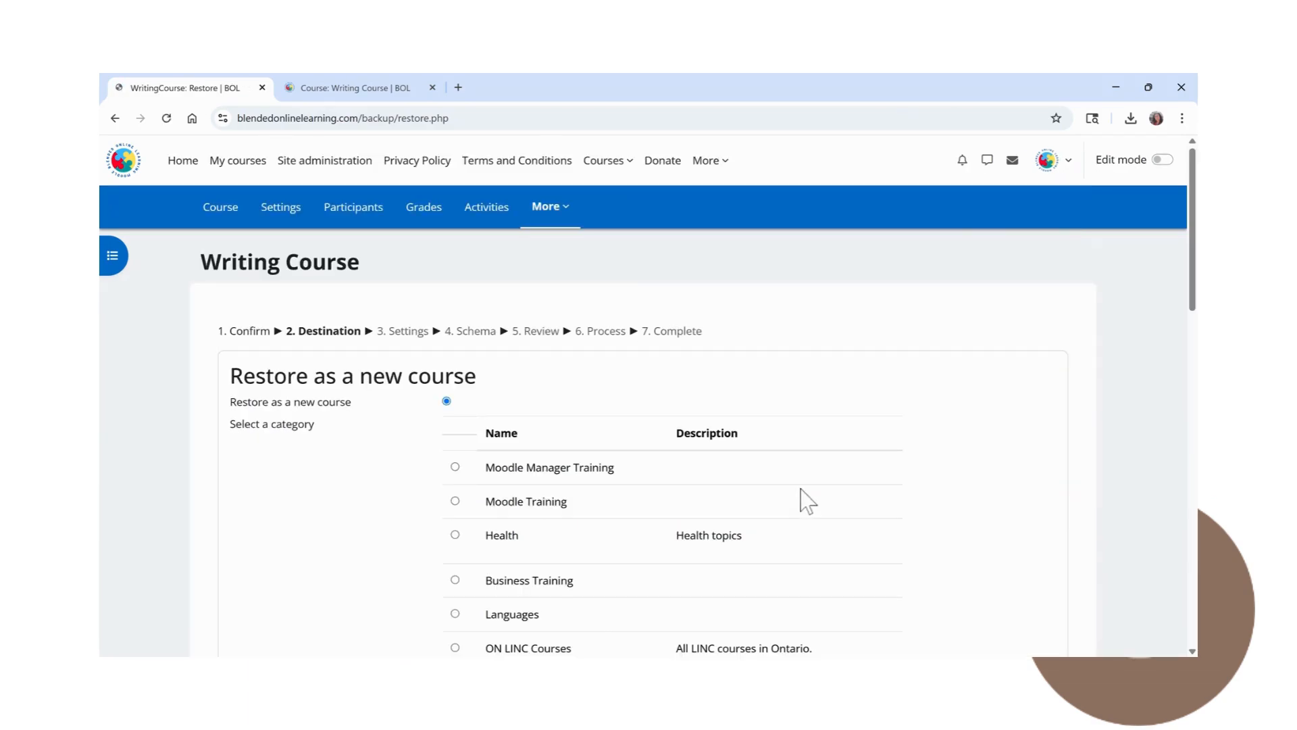
Select the Writing category as the destination for restoring the backup as a new course.
{"action": "scroll", "coordinate": [963, 449], "scroll_direction": "down", "scroll_amount": 1}
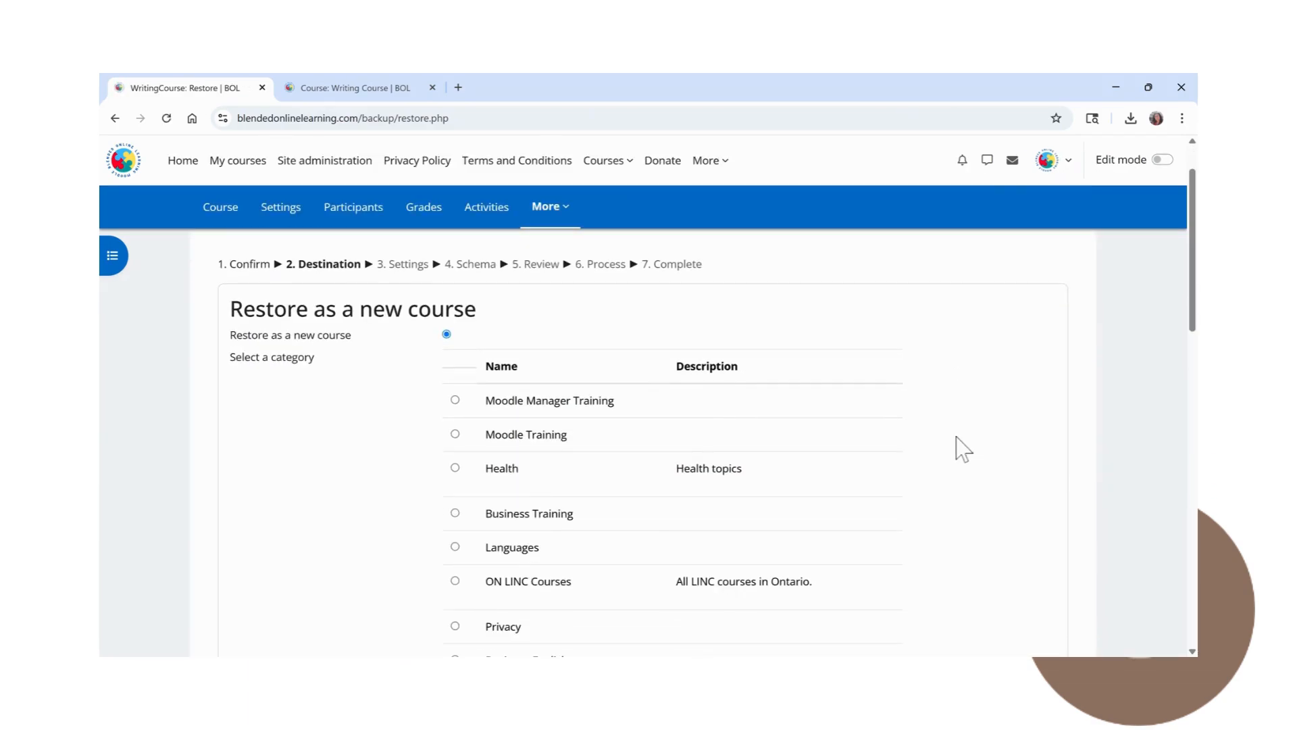
{"action": "scroll", "coordinate": [963, 449], "scroll_direction": "down", "scroll_amount": 1}
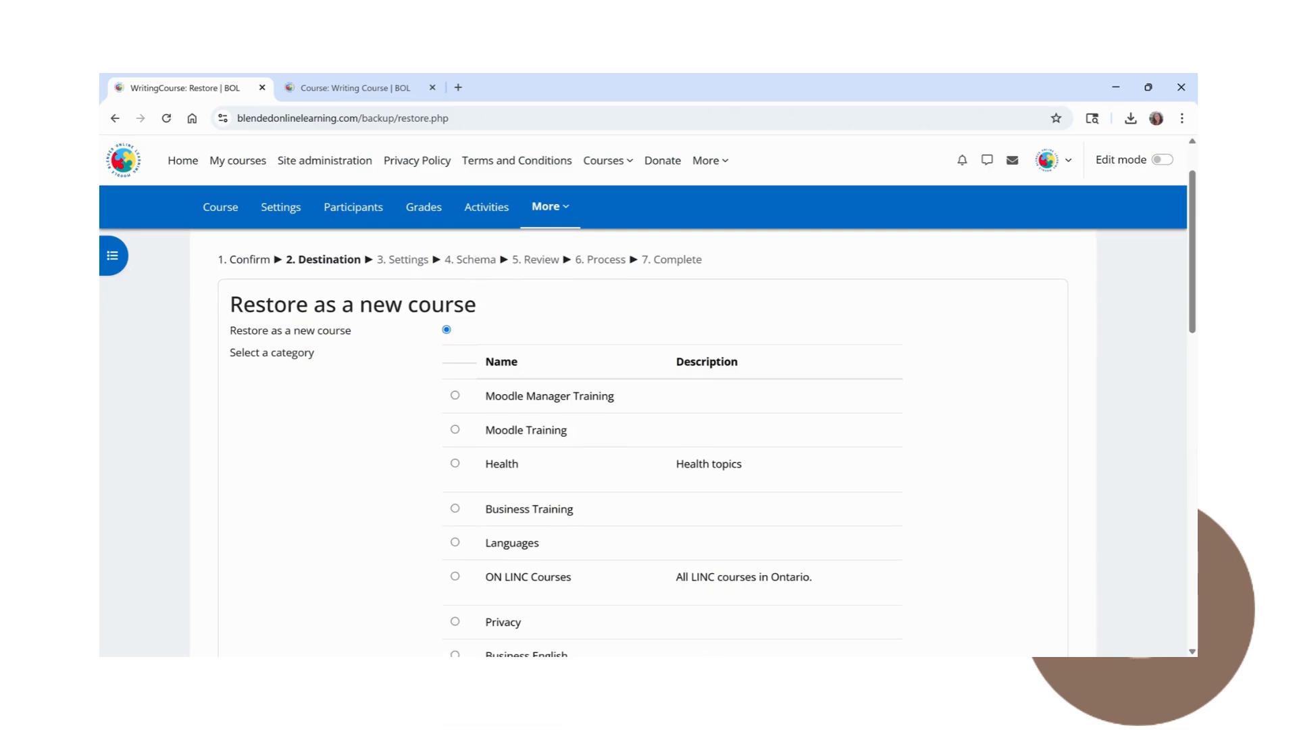
{"action": "scroll", "coordinate": [956, 438], "scroll_direction": "down", "scroll_amount": 3}
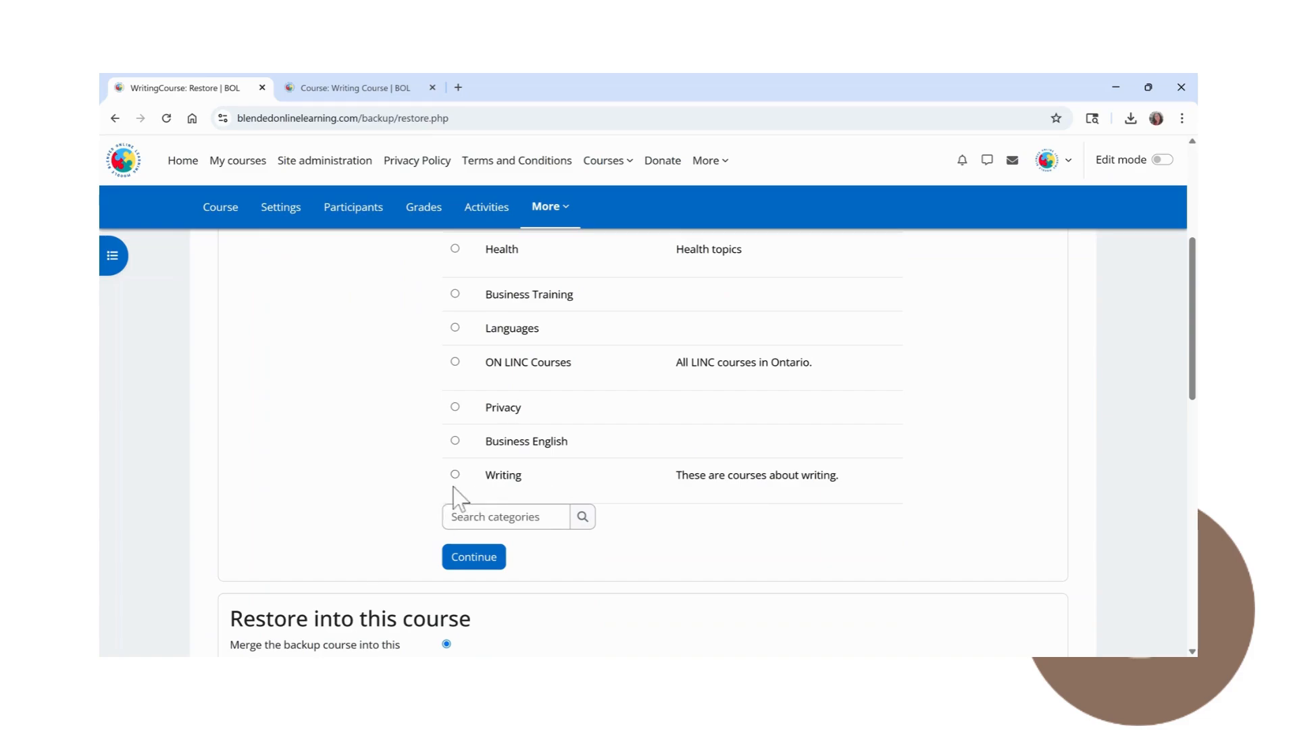
{"action": "left_click", "coordinate": [455, 475]}
Examine the options for restoring as a new course, into this course, or into an existing course.
{"action": "scroll", "coordinate": [546, 493], "scroll_direction": "down", "scroll_amount": 4}
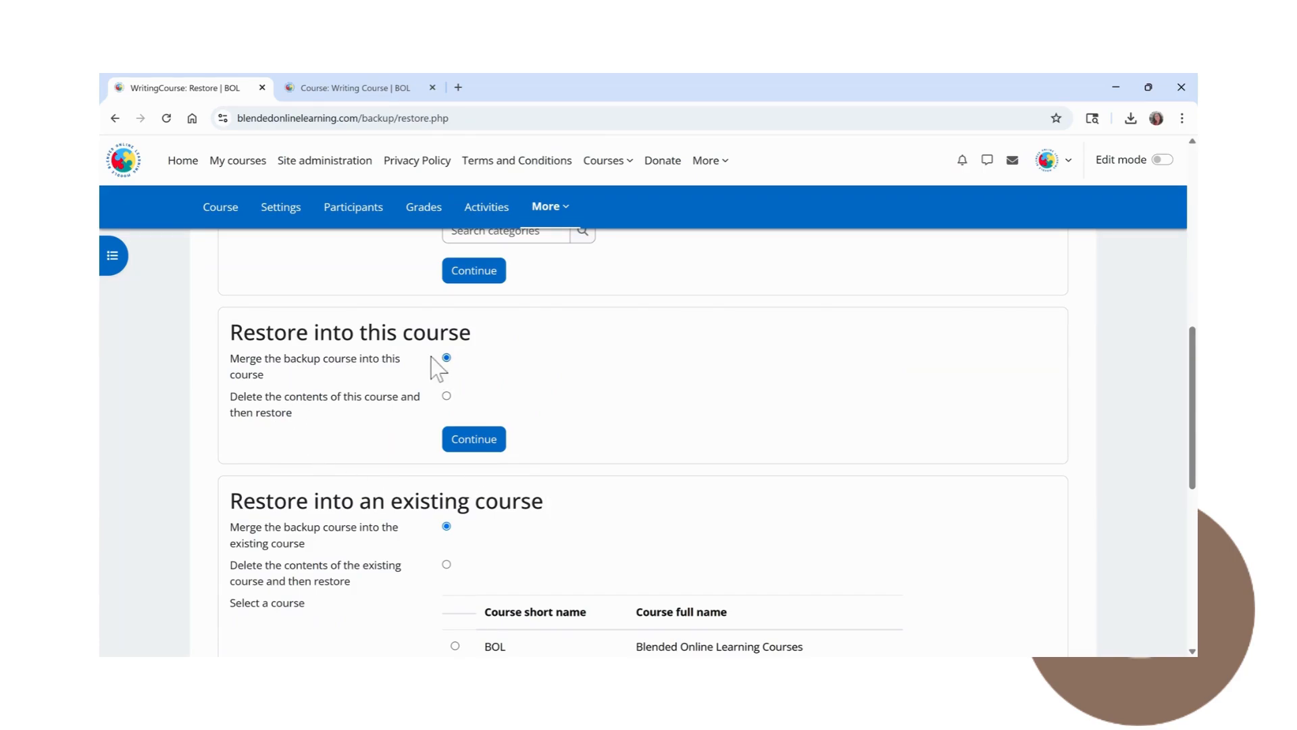
{"action": "scroll", "coordinate": [579, 397], "scroll_direction": "up", "scroll_amount": 8}
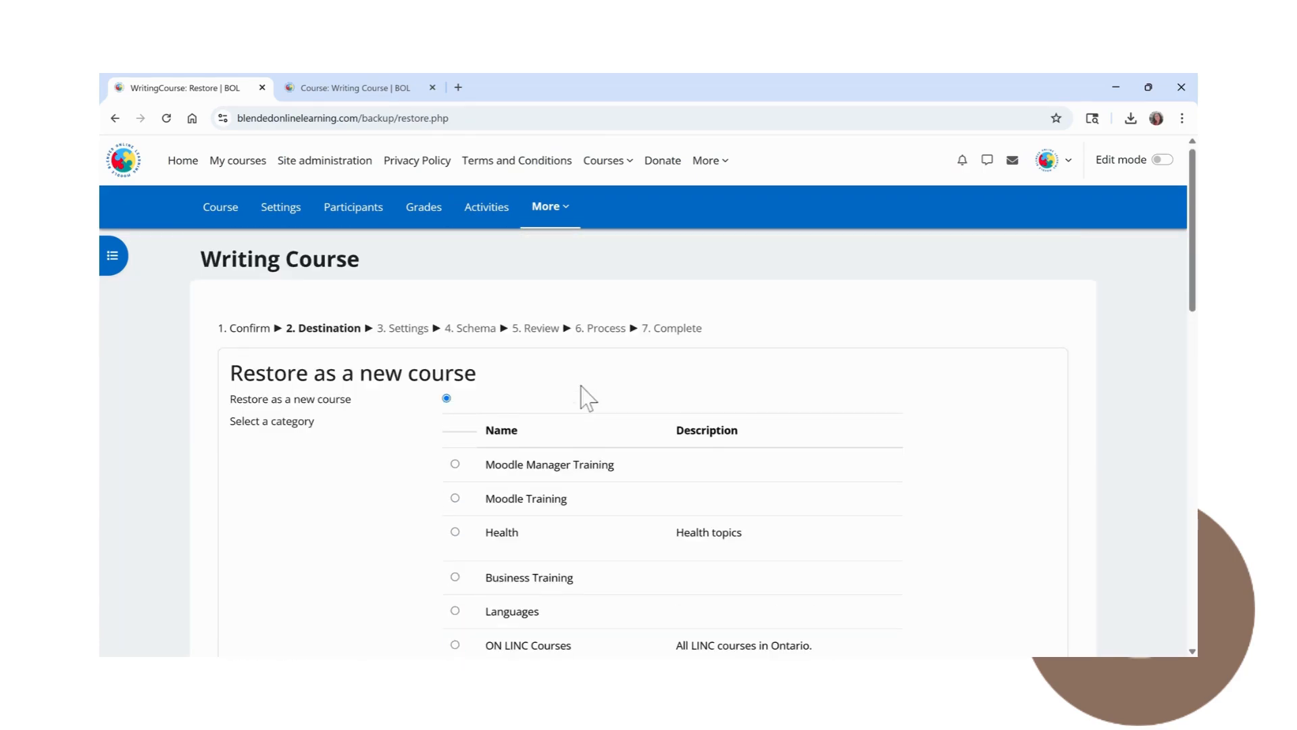
{"action": "scroll", "coordinate": [413, 456], "scroll_direction": "down", "scroll_amount": 3}
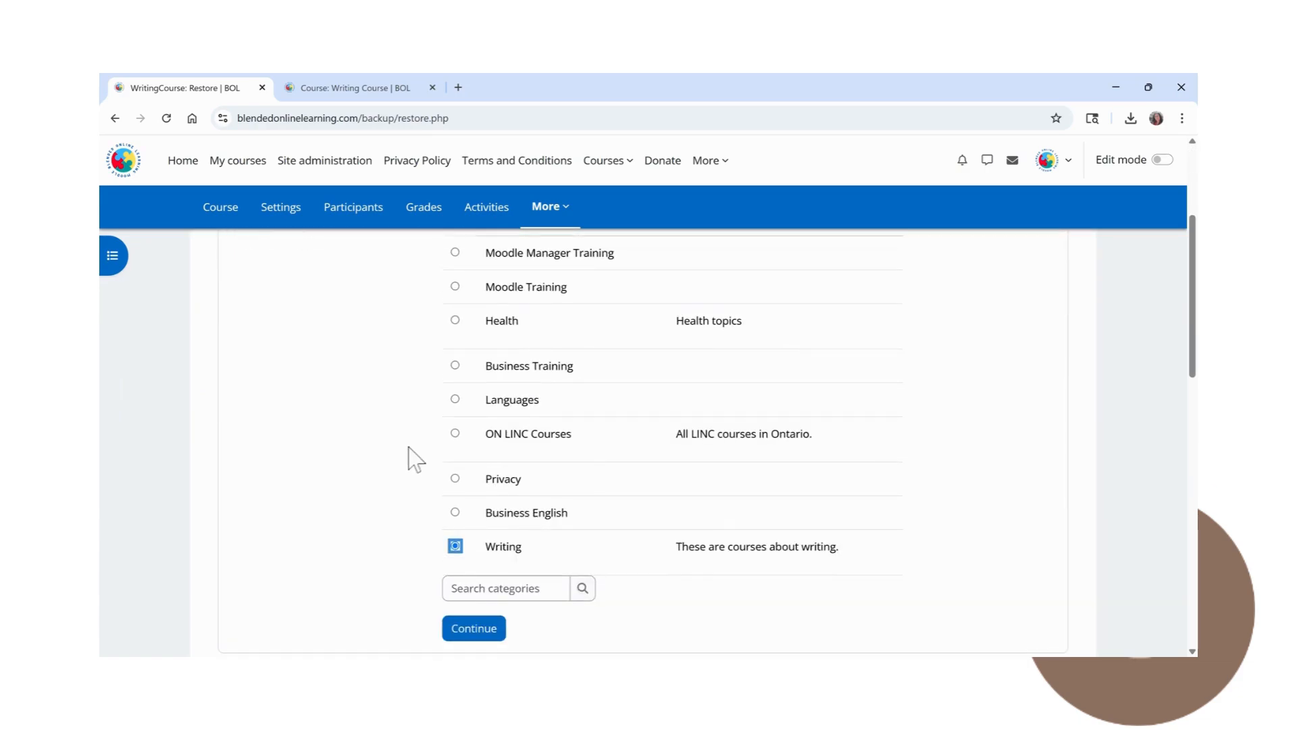
{"action": "scroll", "coordinate": [409, 447], "scroll_direction": "down", "scroll_amount": 4}
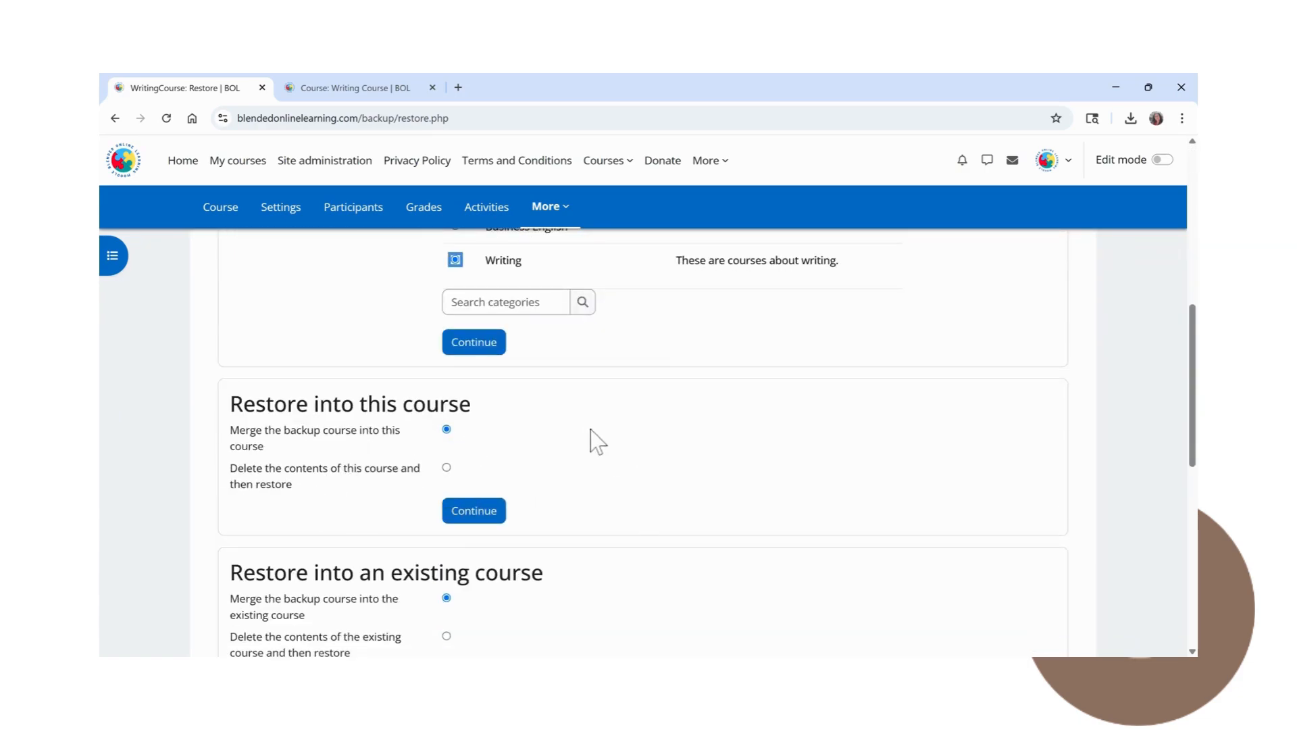
{"action": "scroll", "coordinate": [593, 439], "scroll_direction": "down", "scroll_amount": 3}
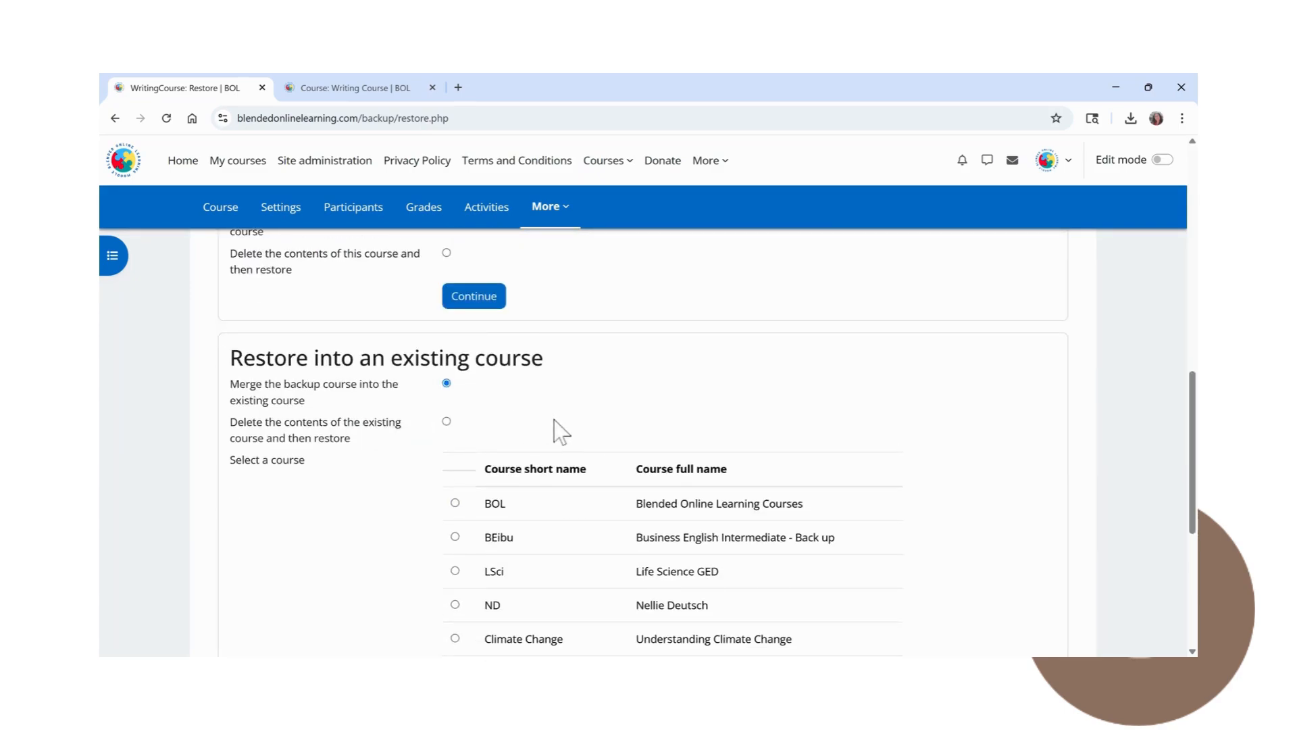
{"action": "scroll", "coordinate": [557, 424], "scroll_direction": "down", "scroll_amount": 2}
{"action": "scroll", "coordinate": [560, 431], "scroll_direction": "up", "scroll_amount": 1}
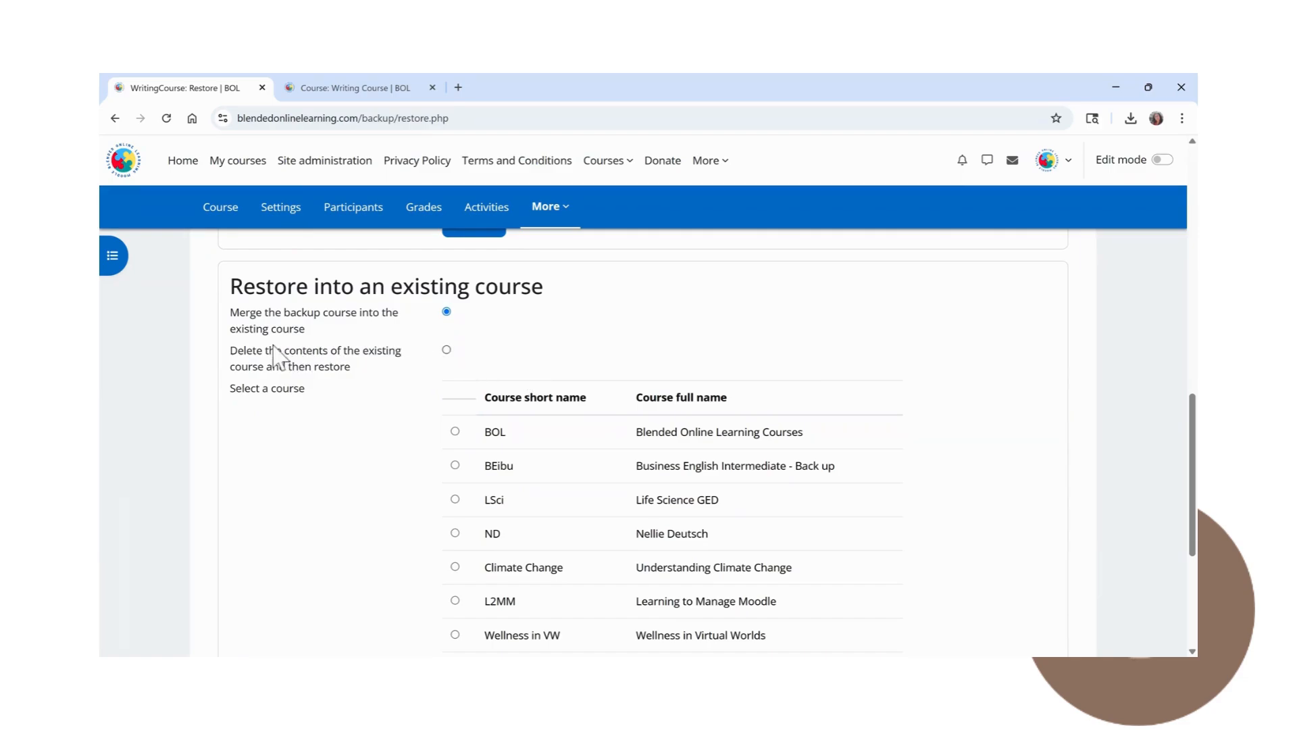
{"action": "scroll", "coordinate": [582, 446], "scroll_direction": "down", "scroll_amount": 3}
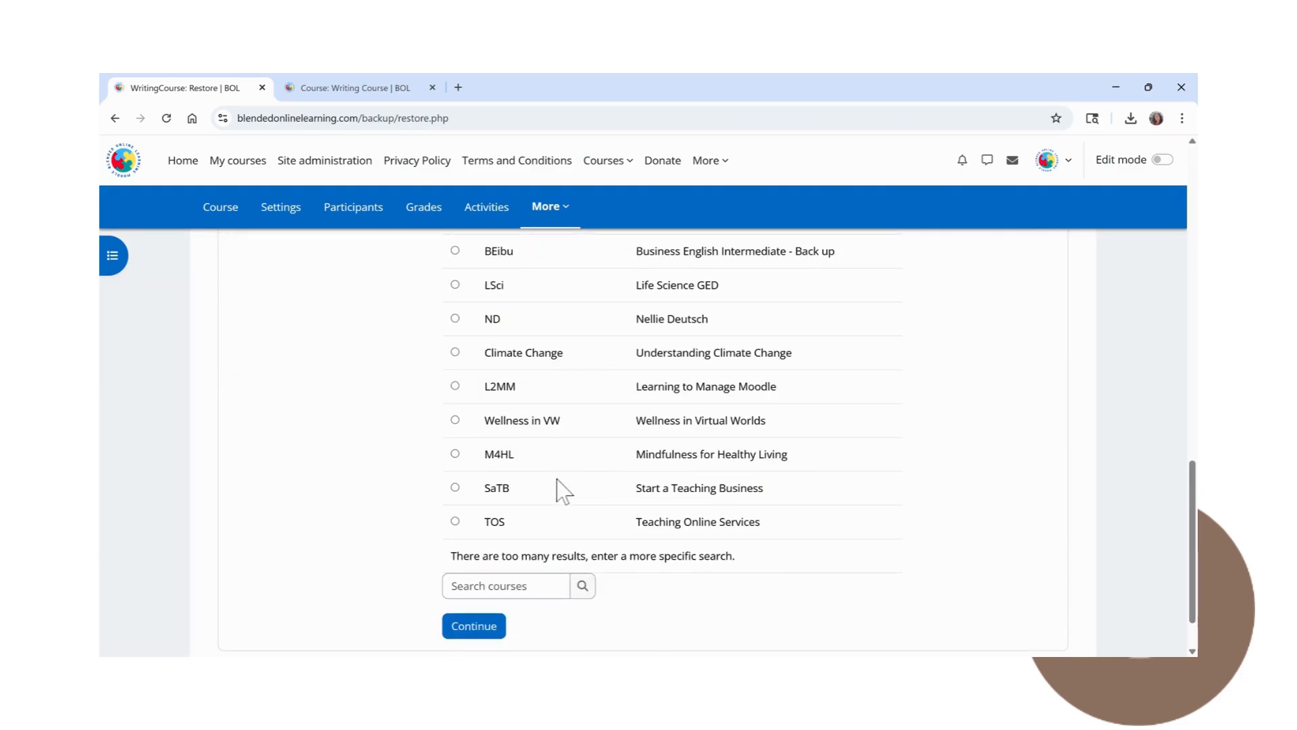
{"action": "scroll", "coordinate": [563, 490], "scroll_direction": "up", "scroll_amount": 3}
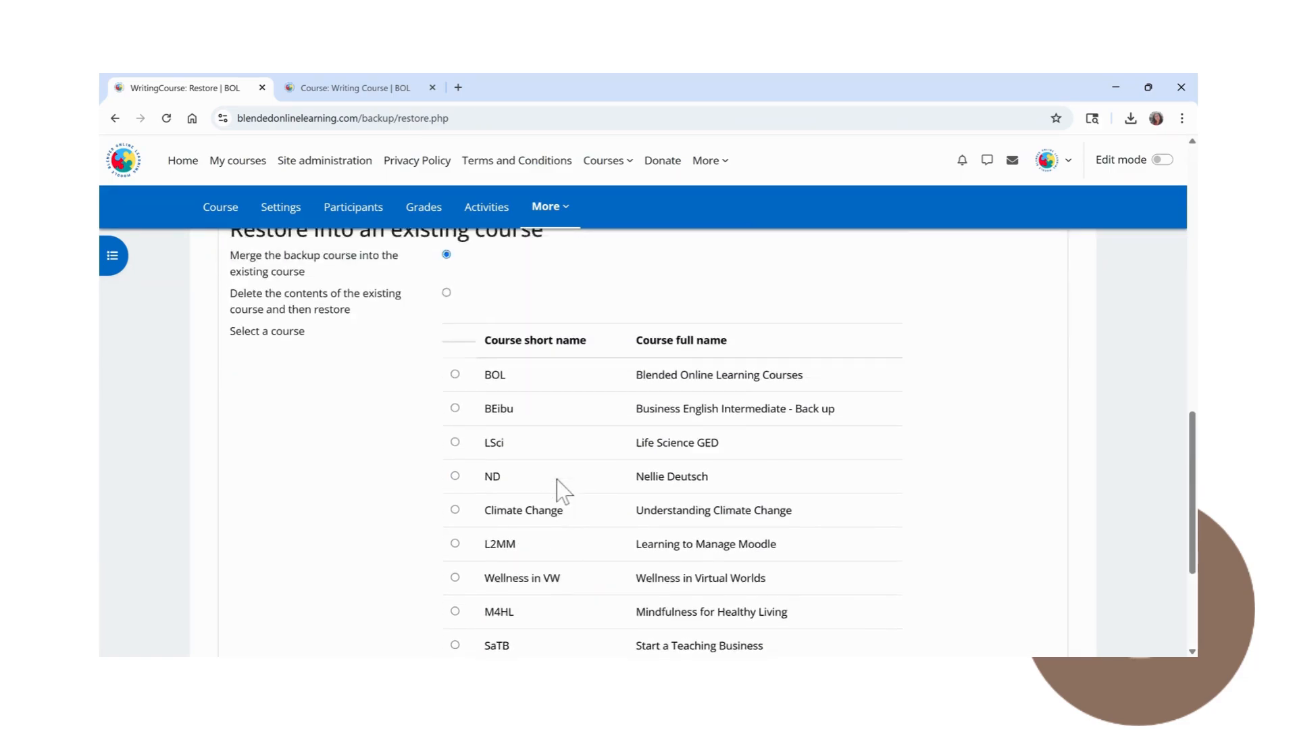
{"action": "scroll", "coordinate": [564, 491], "scroll_direction": "up", "scroll_amount": 3}
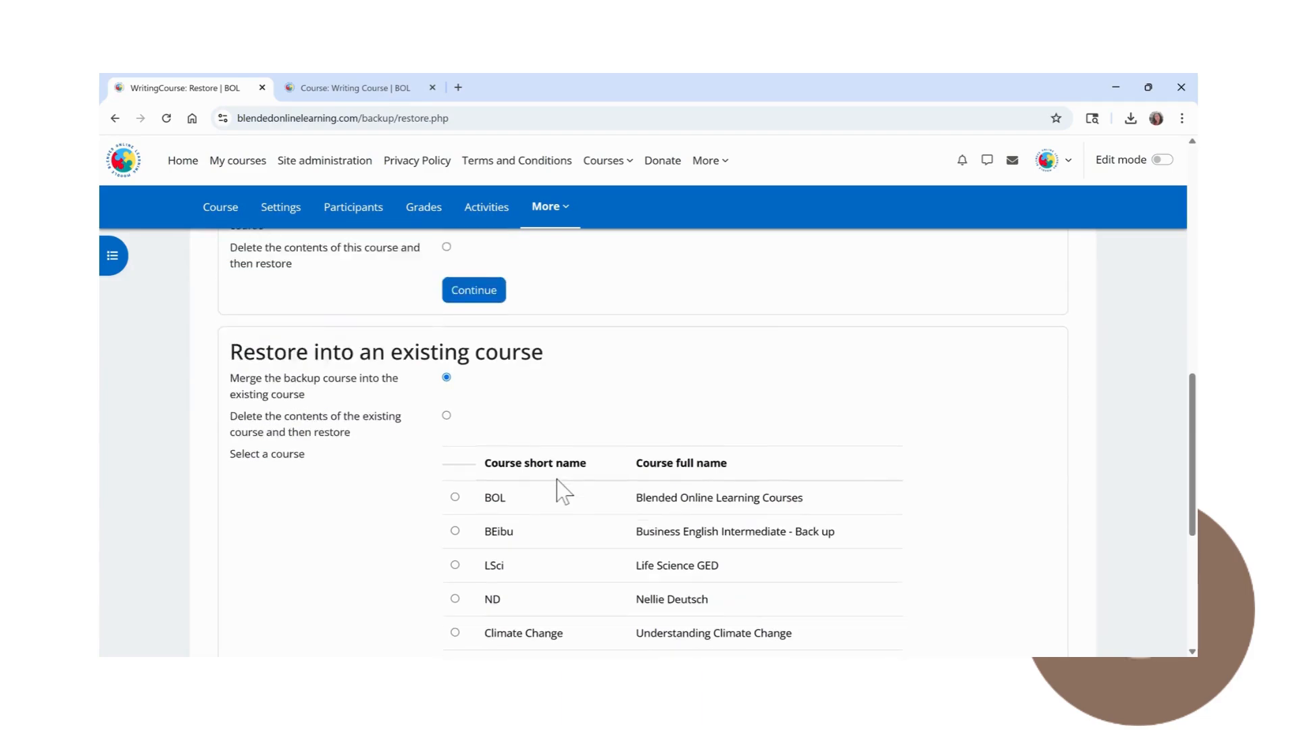
{"action": "scroll", "coordinate": [564, 491], "scroll_direction": "down", "scroll_amount": 6}
Choose to merge the backup into this course and accept the default restore settings, proceeding to the schema stage.
{"action": "scroll", "coordinate": [564, 491], "scroll_direction": "up", "scroll_amount": 8}
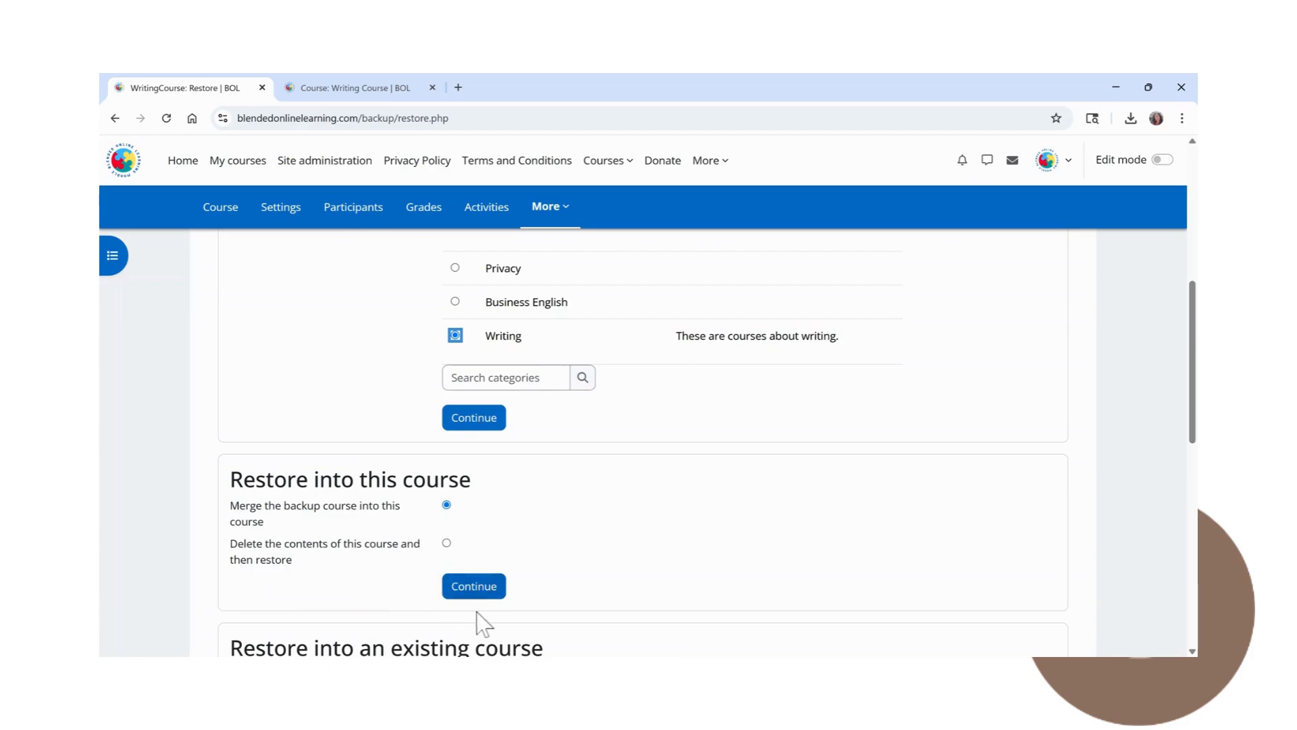
{"action": "left_click", "coordinate": [474, 587]}
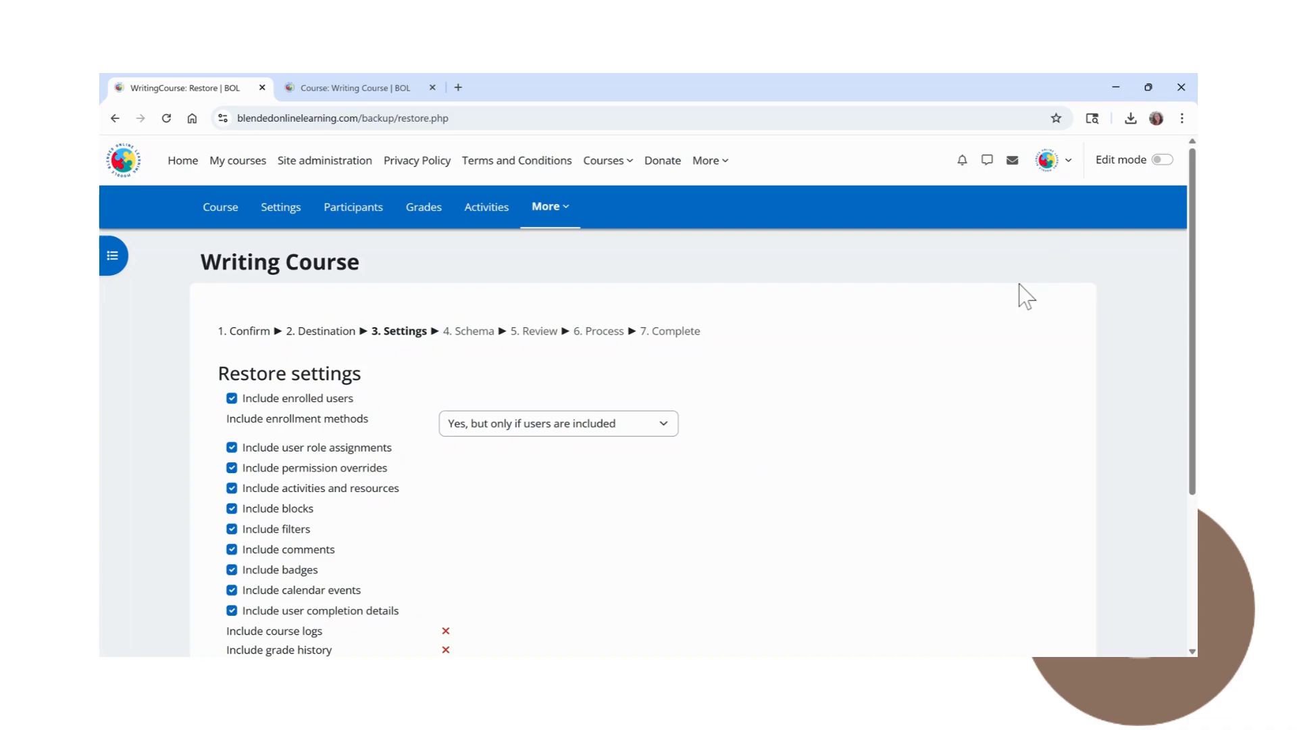
{"action": "scroll", "coordinate": [1026, 295], "scroll_direction": "down", "scroll_amount": 2}
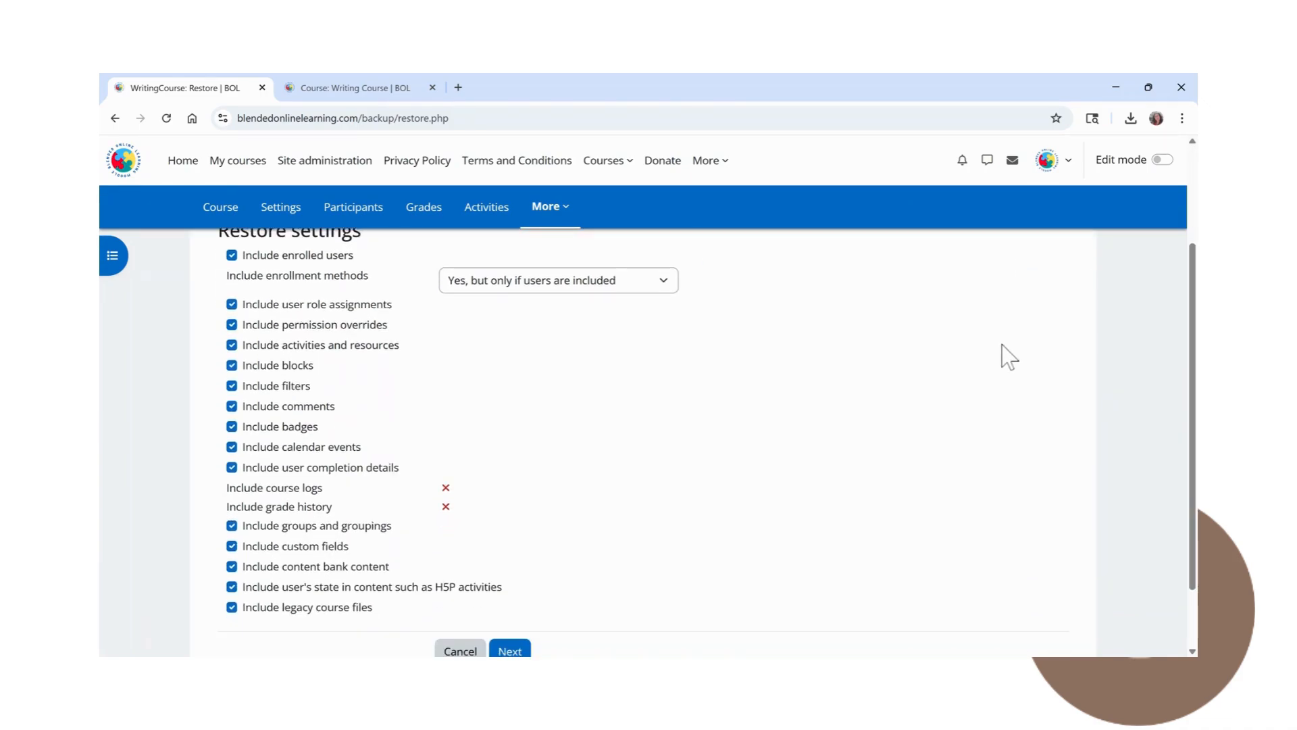
{"action": "scroll", "coordinate": [1007, 354], "scroll_direction": "down", "scroll_amount": 1}
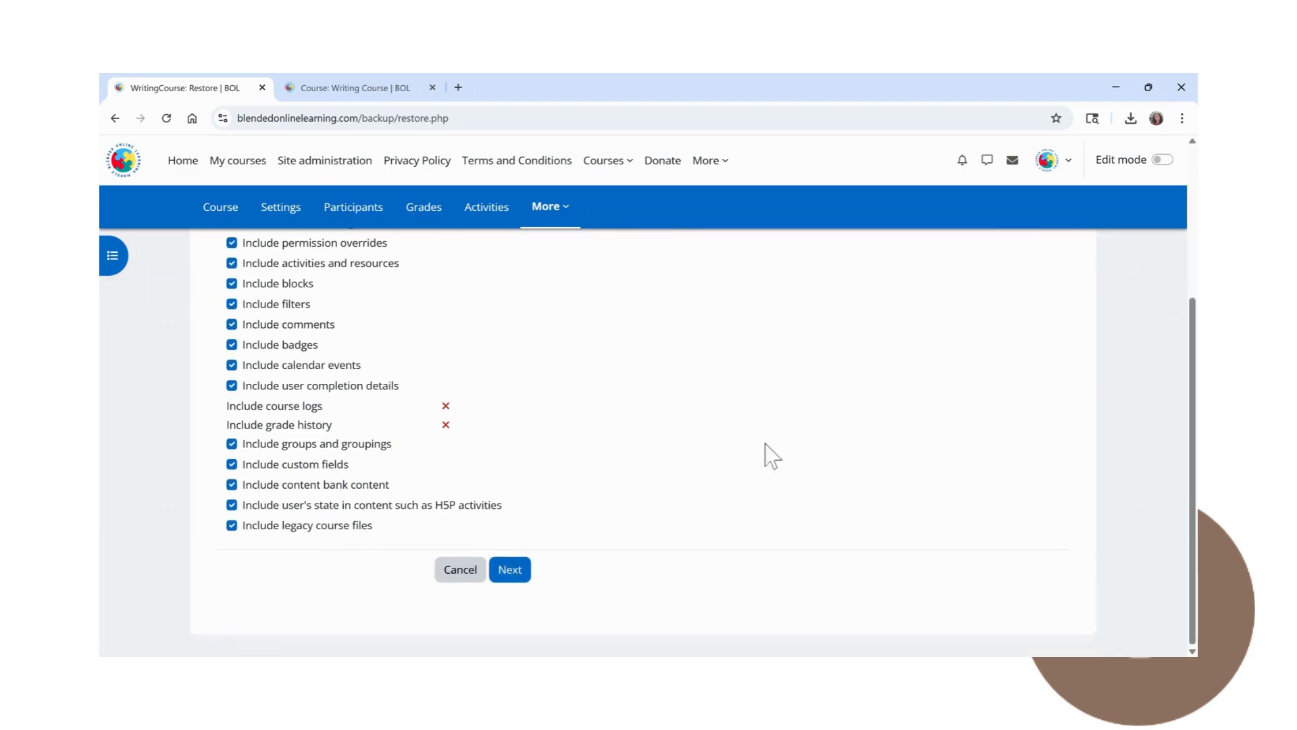
{"action": "left_click", "coordinate": [517, 573]}
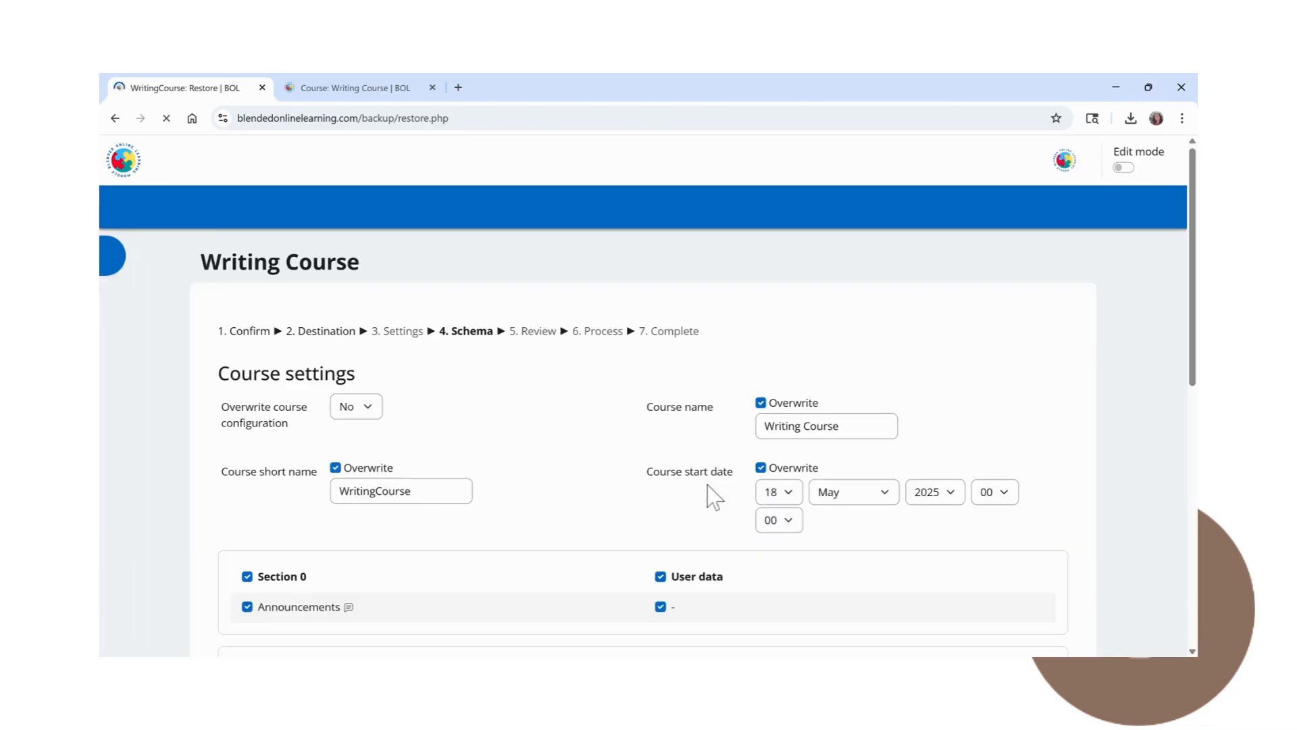
Keep the default course settings and all sections selected in the restore schema, and proceed to the review stage.
{"action": "scroll", "coordinate": [943, 362], "scroll_direction": "down", "scroll_amount": 2}
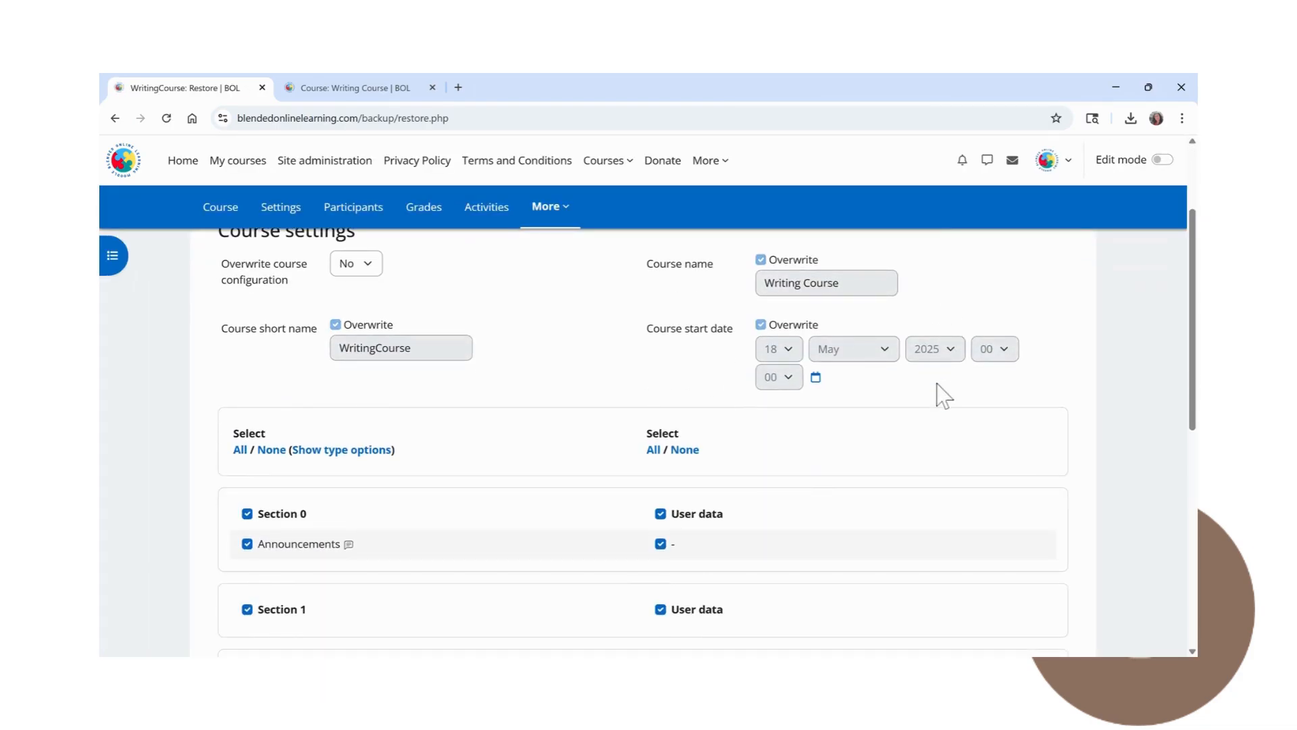
{"action": "scroll", "coordinate": [756, 334], "scroll_direction": "up", "scroll_amount": 1}
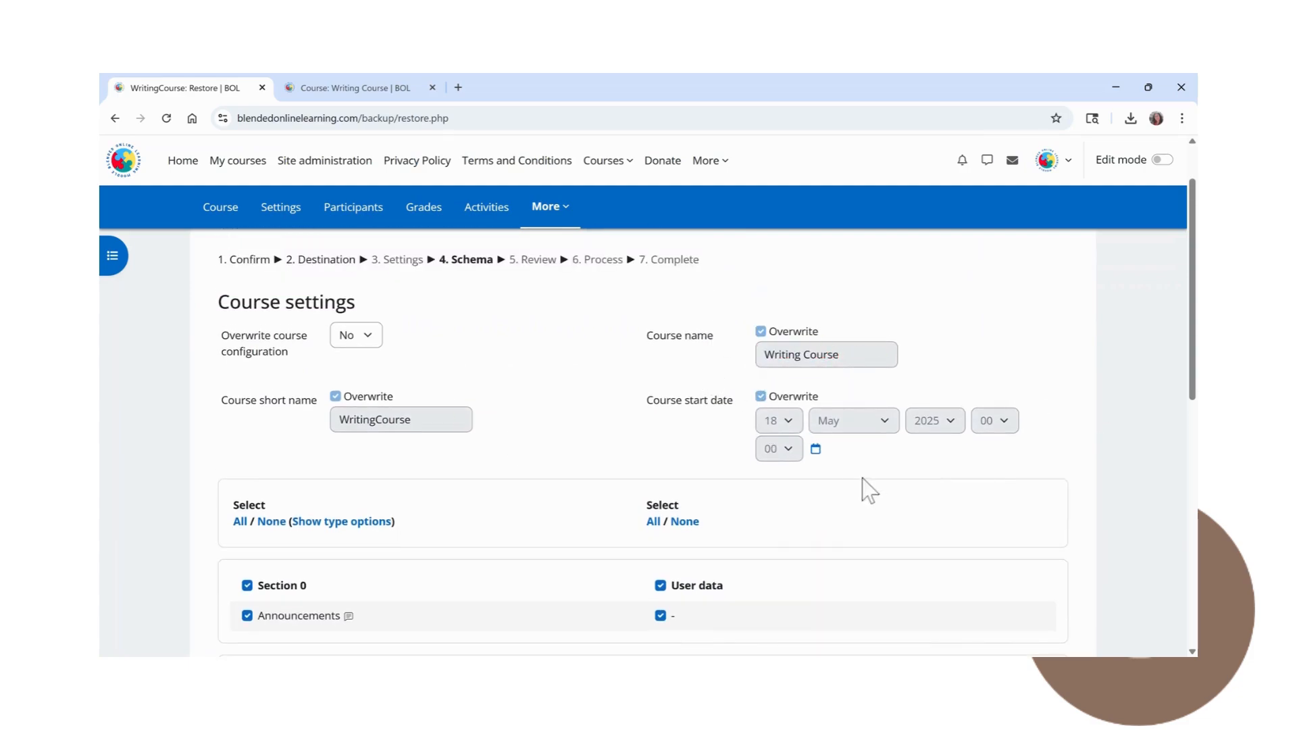
{"action": "scroll", "coordinate": [862, 493], "scroll_direction": "down", "scroll_amount": 8}
{"action": "left_click", "coordinate": [579, 572]}
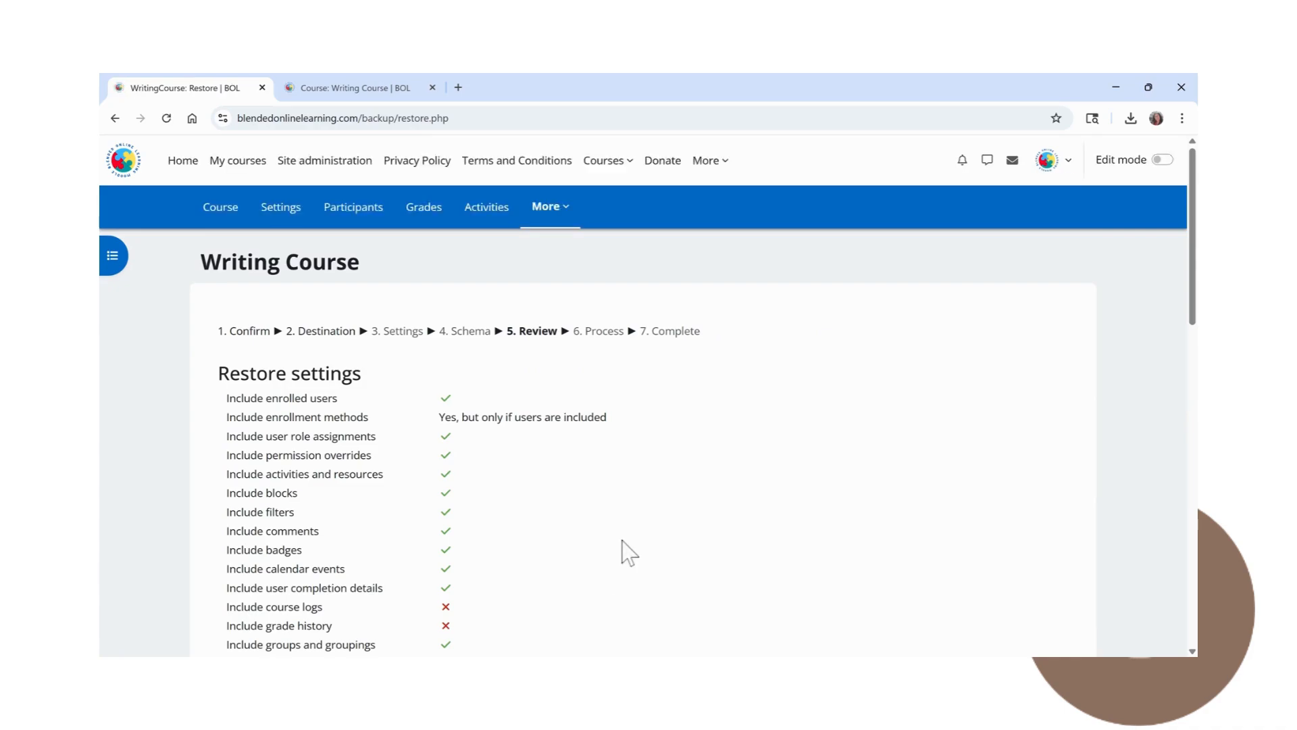
Review the restore settings and included sections, perform the restore, and continue to the restored Writing Course.
{"action": "scroll", "coordinate": [623, 550], "scroll_direction": "down", "scroll_amount": 7}
{"action": "scroll", "coordinate": [650, 539], "scroll_direction": "down", "scroll_amount": 7}
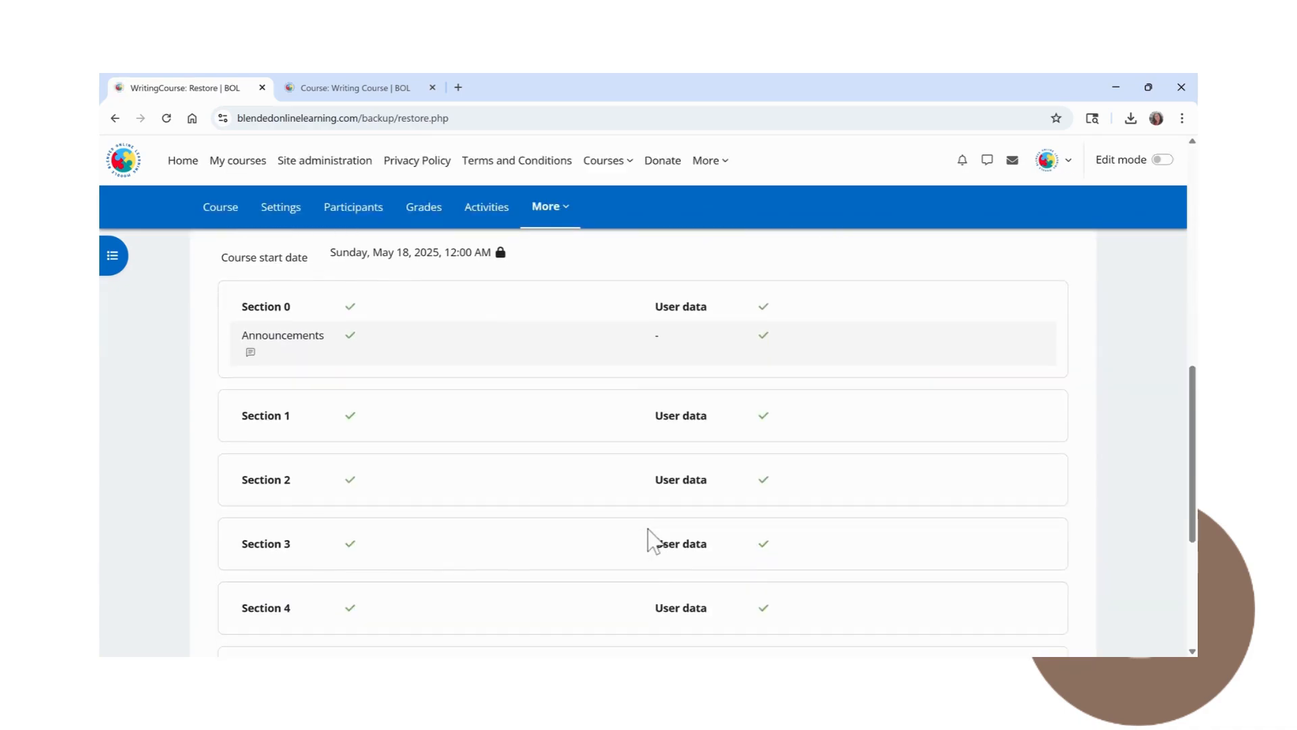
{"action": "left_click", "coordinate": [602, 574]}
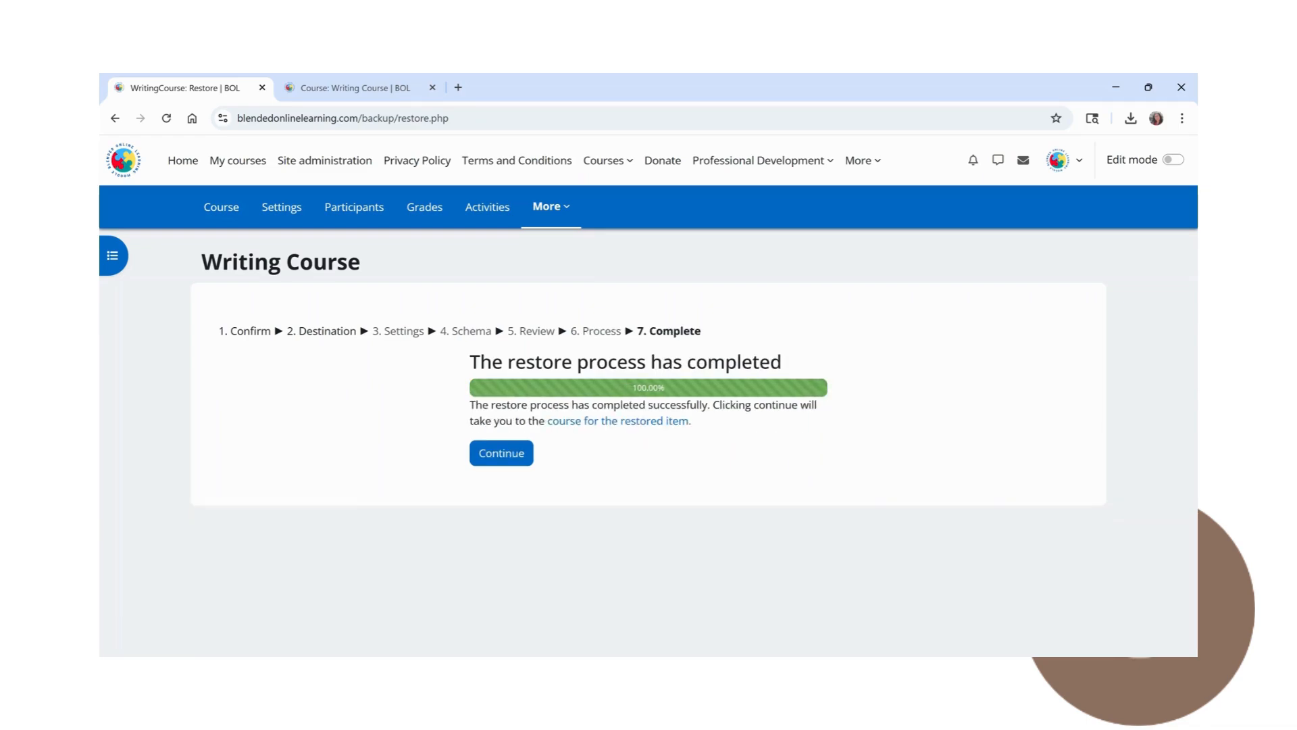
{"action": "left_click", "coordinate": [503, 455]}
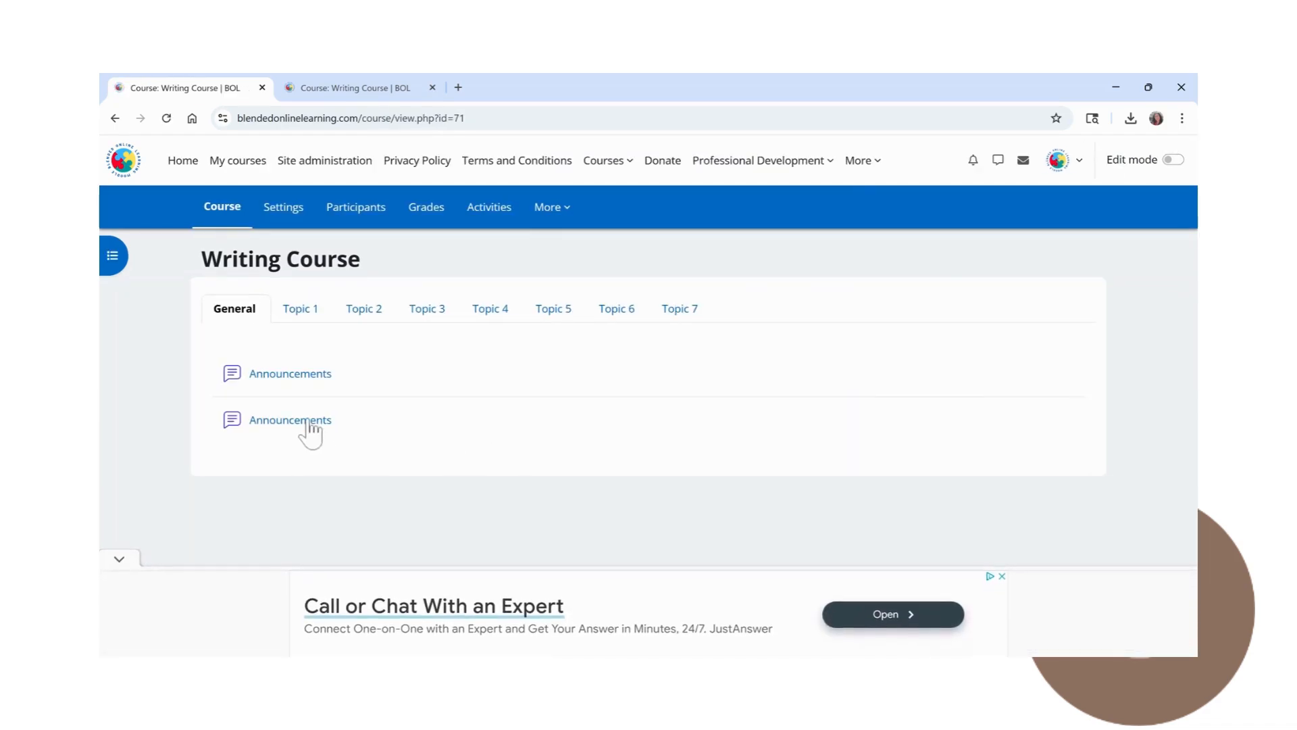
Check the merged content of the Writing Course in the General section and Topics 1, 2 and 7.
{"action": "left_click", "coordinate": [314, 310]}
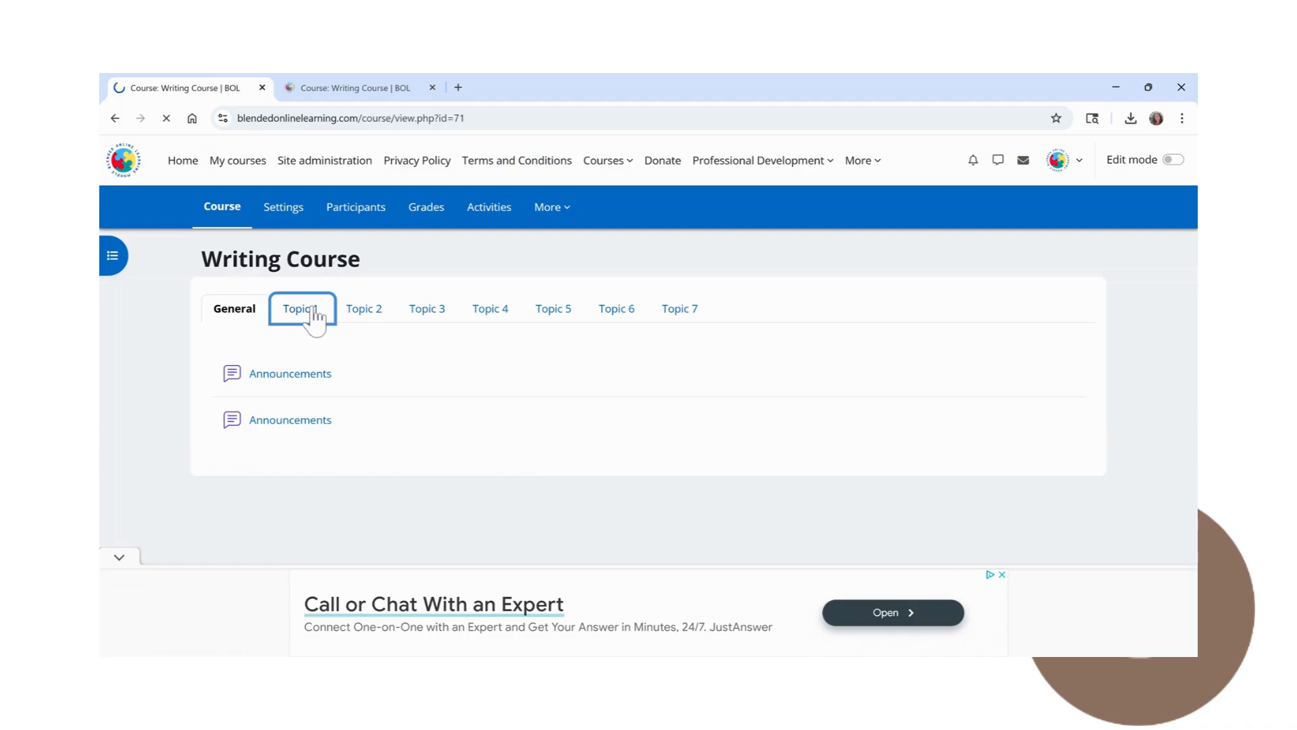
{"action": "left_click", "coordinate": [249, 323]}
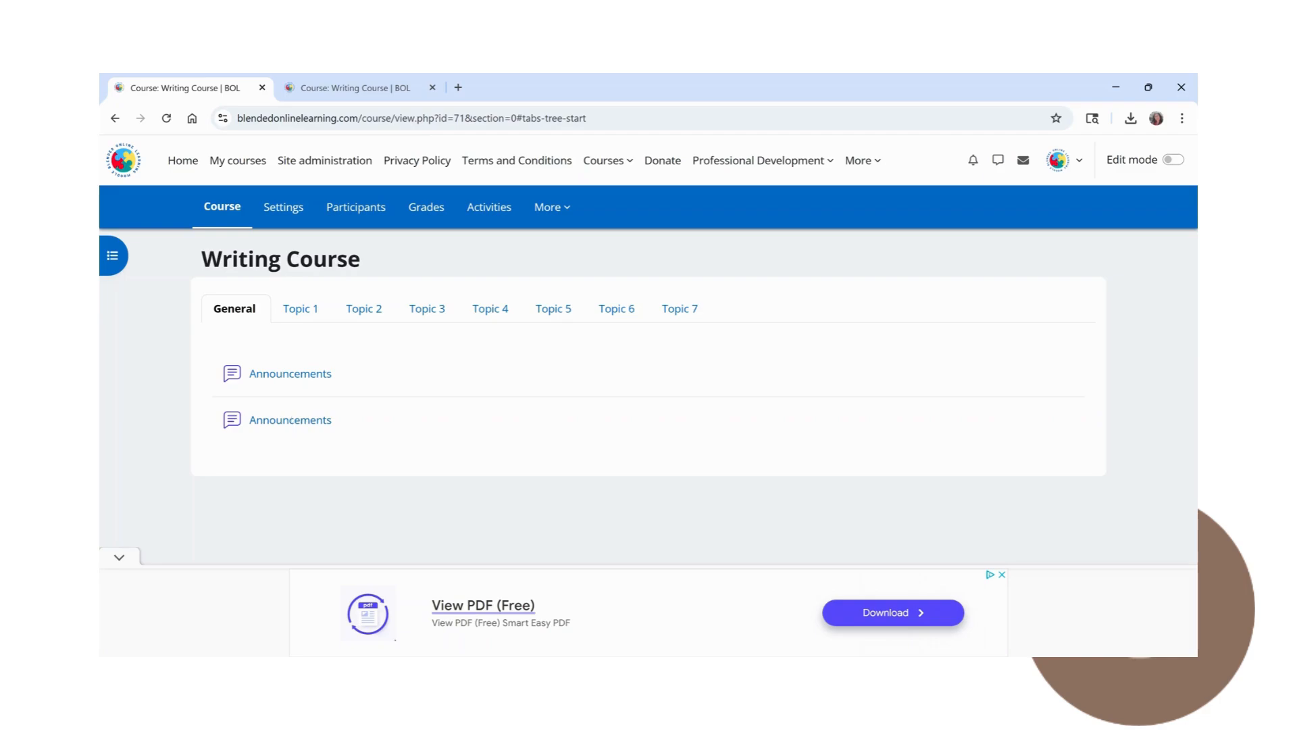
{"action": "left_click", "coordinate": [306, 308]}
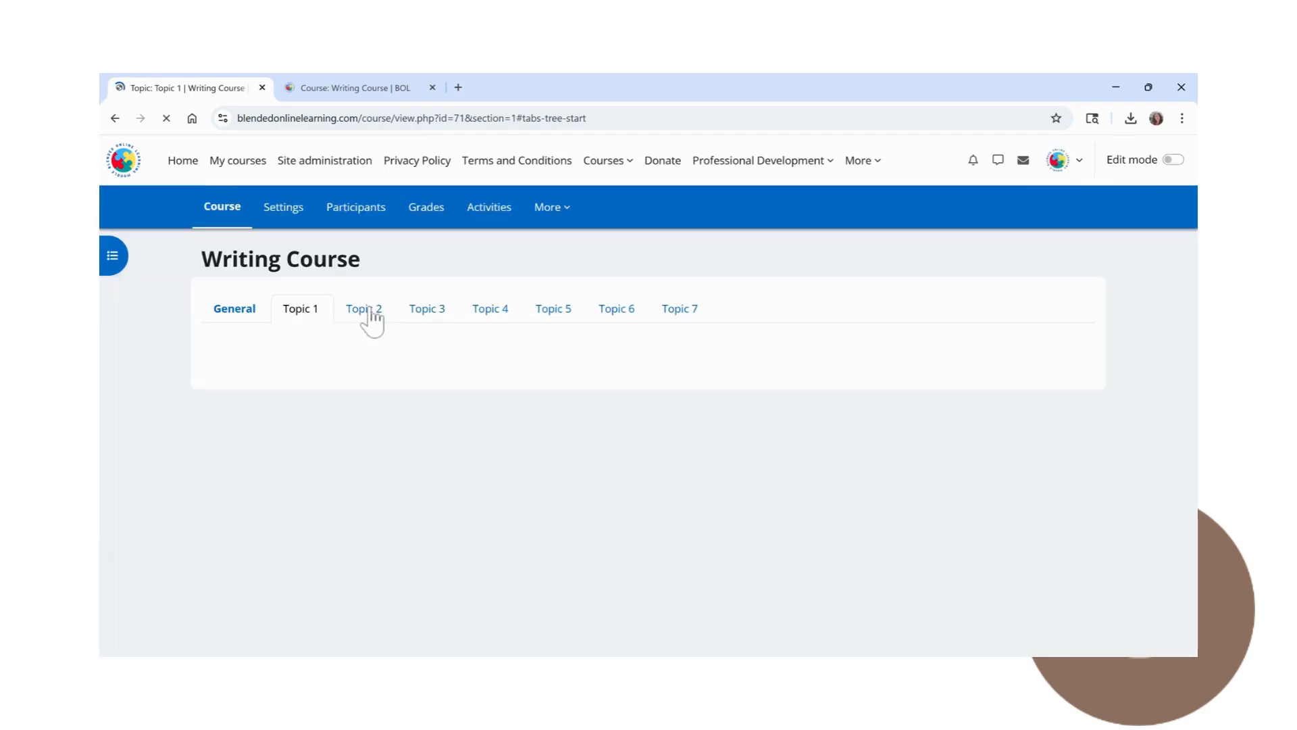
{"action": "left_click", "coordinate": [368, 311]}
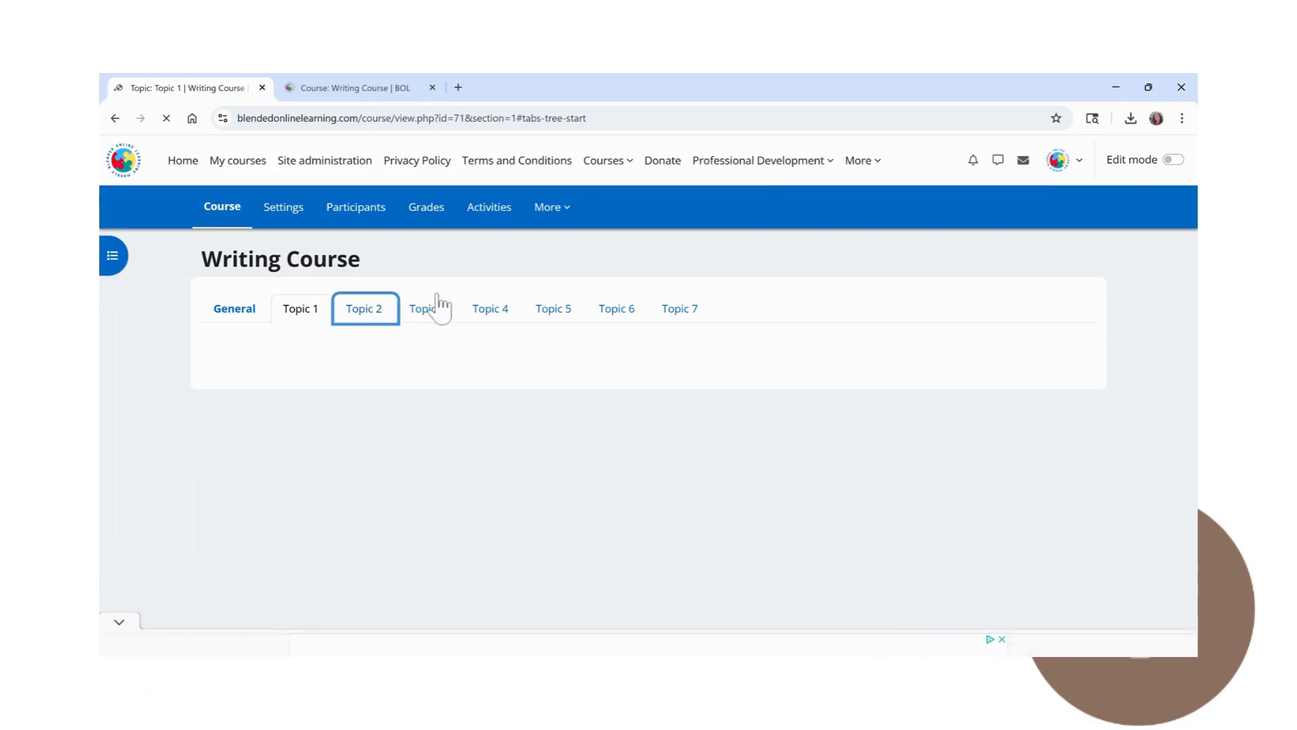
{"action": "left_click", "coordinate": [686, 312]}
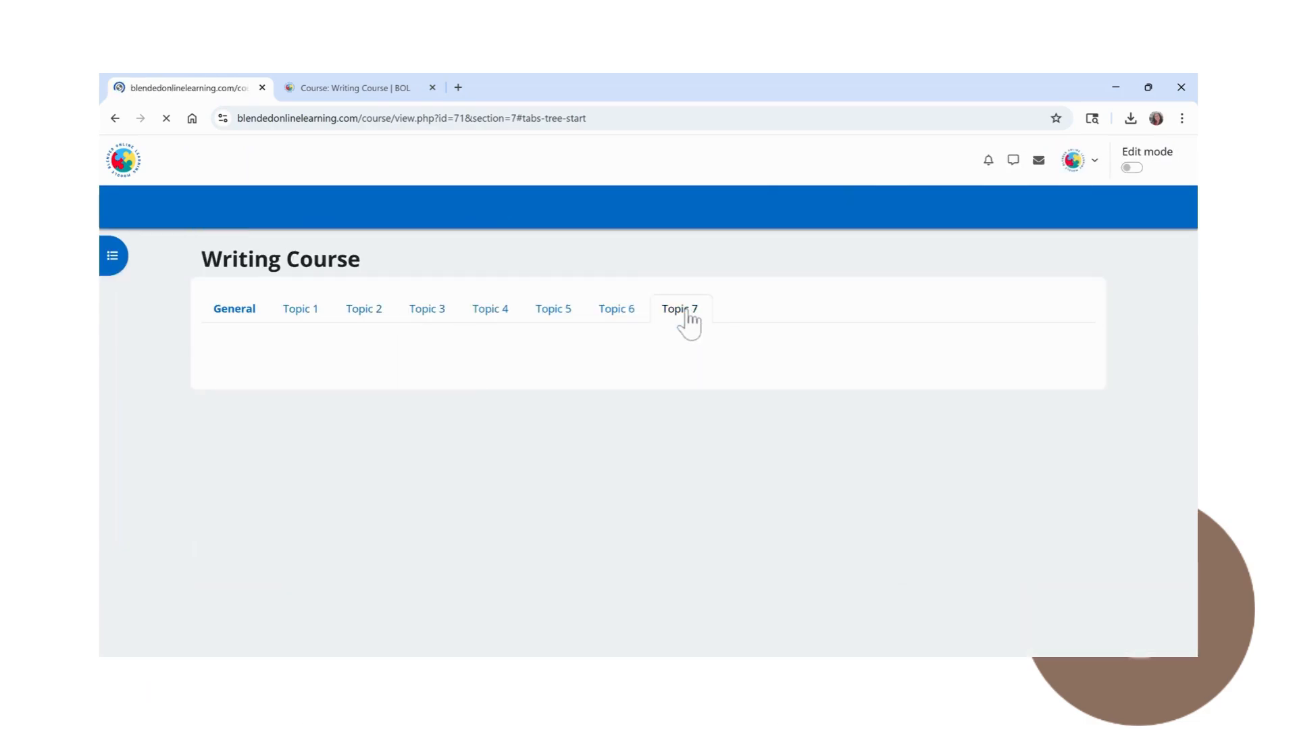